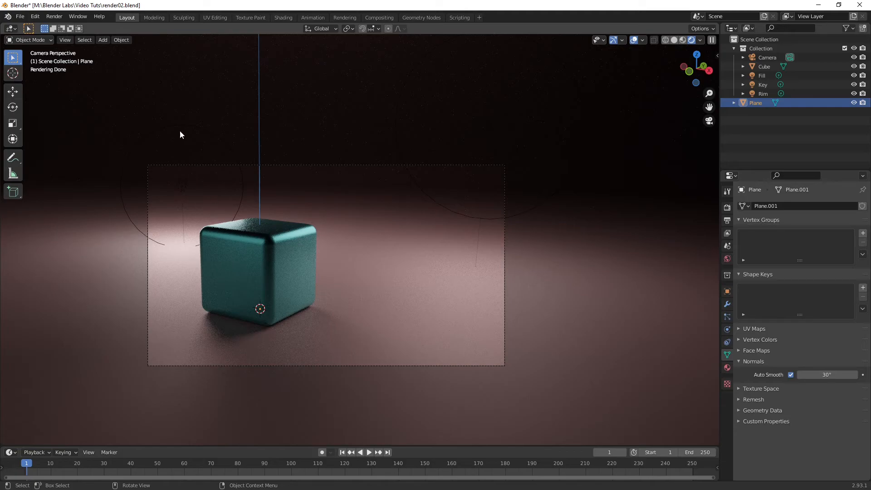
pyautogui.hotkey('shift', 'a')
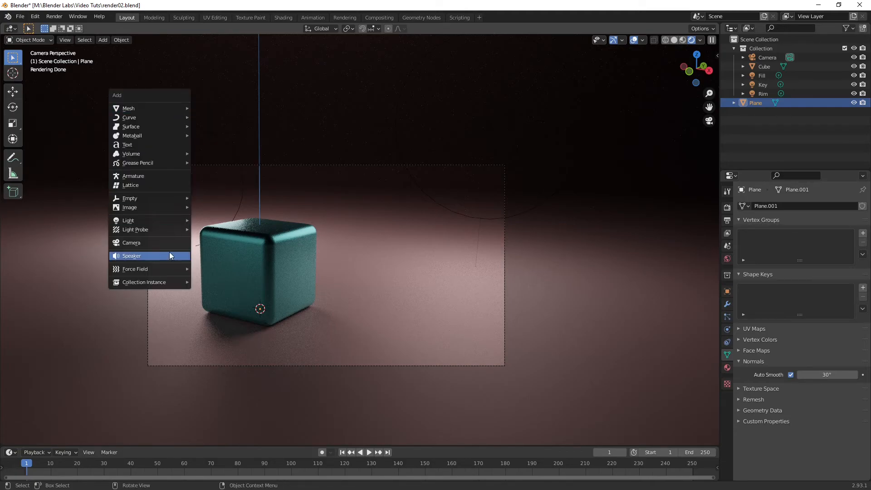
pyautogui.moveTo(172, 222)
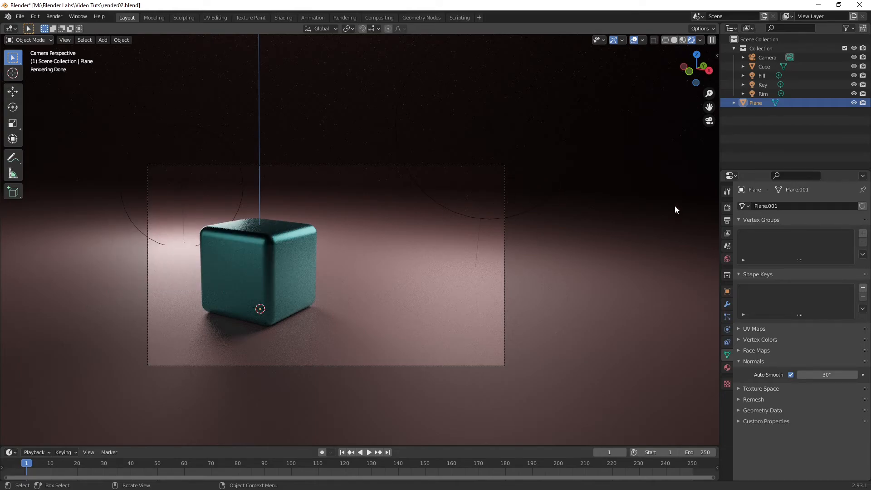
pyautogui.press('n')
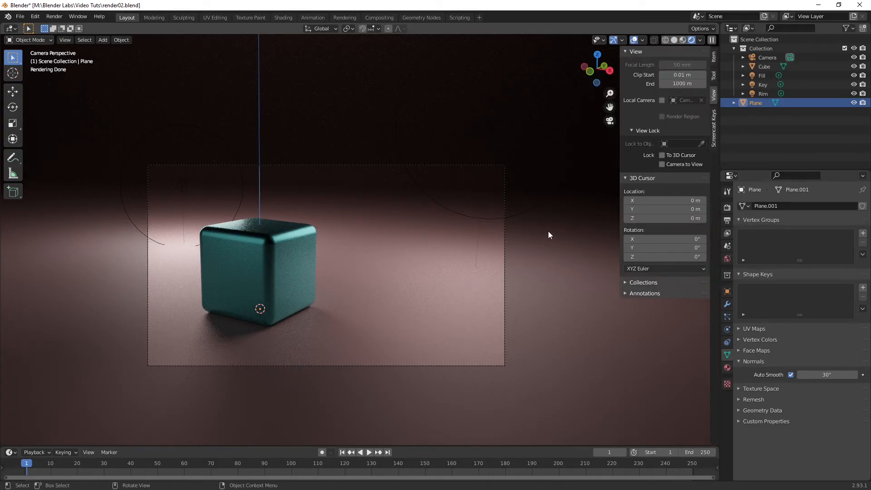
pyautogui.press('n')
# Step: Add an area light to the scene at the base of the cube
pyautogui.moveTo(548, 230); pyautogui.dragTo(467, 265, button='middle')
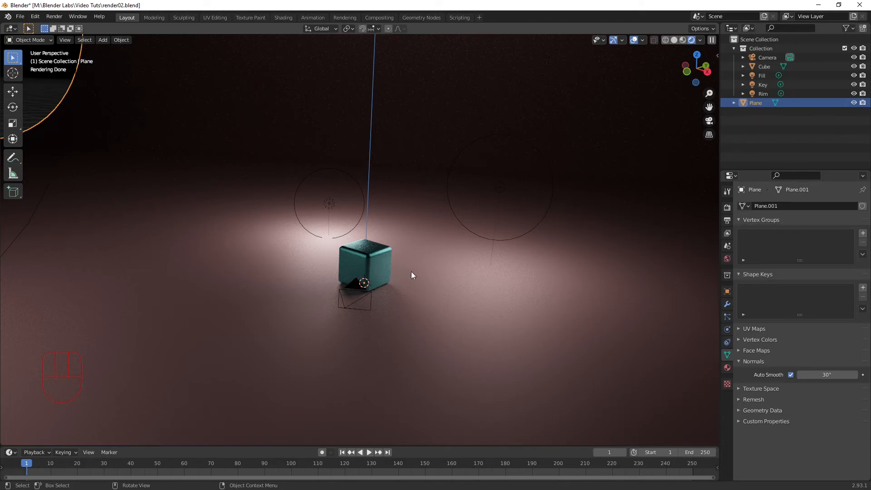
pyautogui.hotkey('shift', 'a')
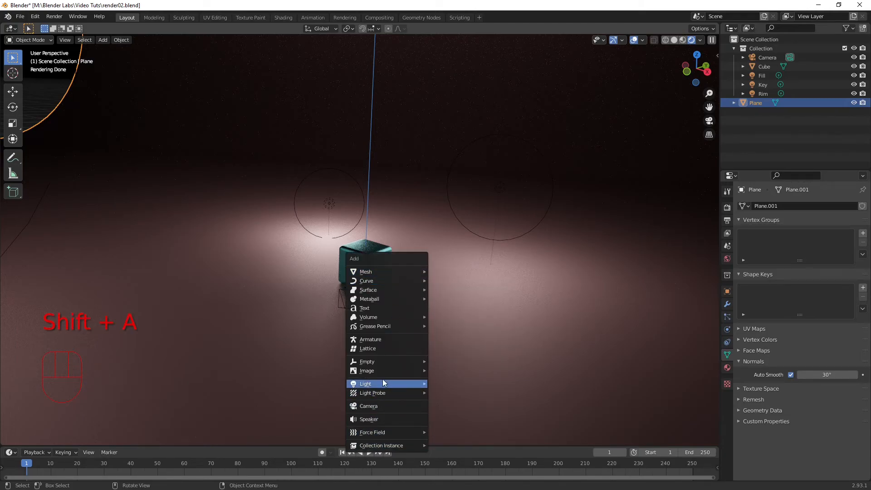
pyautogui.moveTo(386, 383)
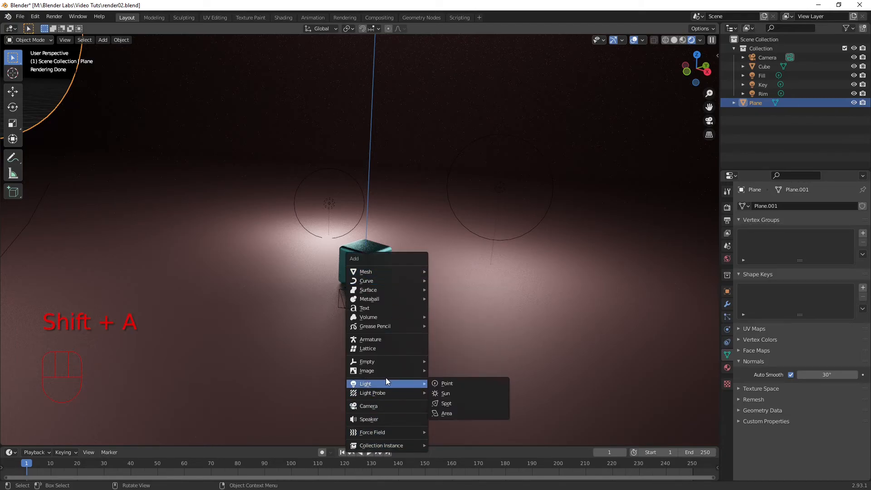
pyautogui.click(448, 412)
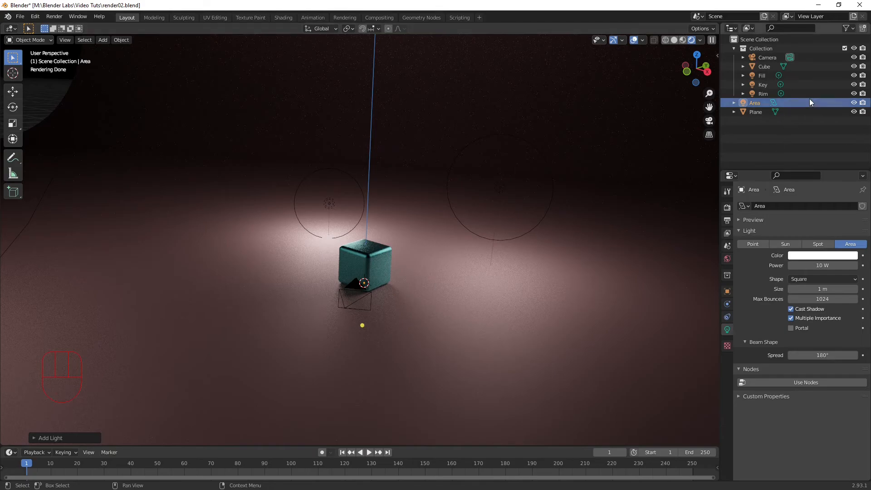
# Step: Raise the area light along the Z axis to about 9 m, directly above the cube
pyautogui.press('g')
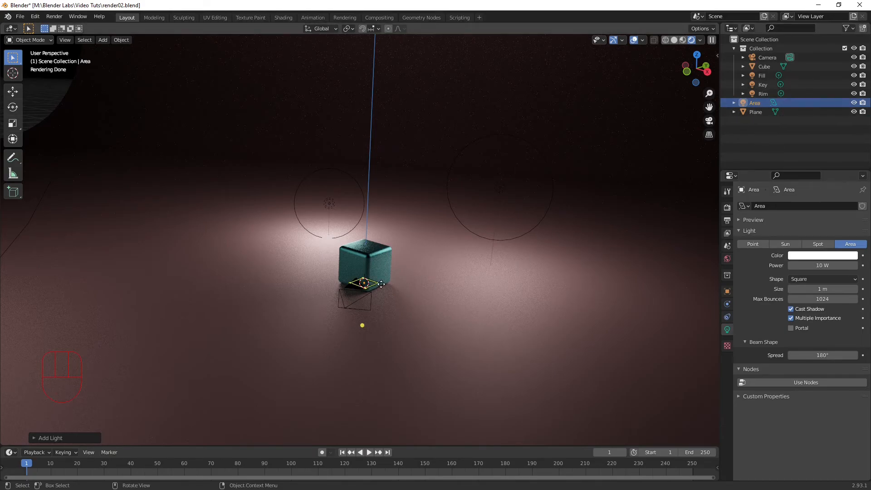
pyautogui.click(382, 284)
pyautogui.press('g')
pyautogui.press('z')
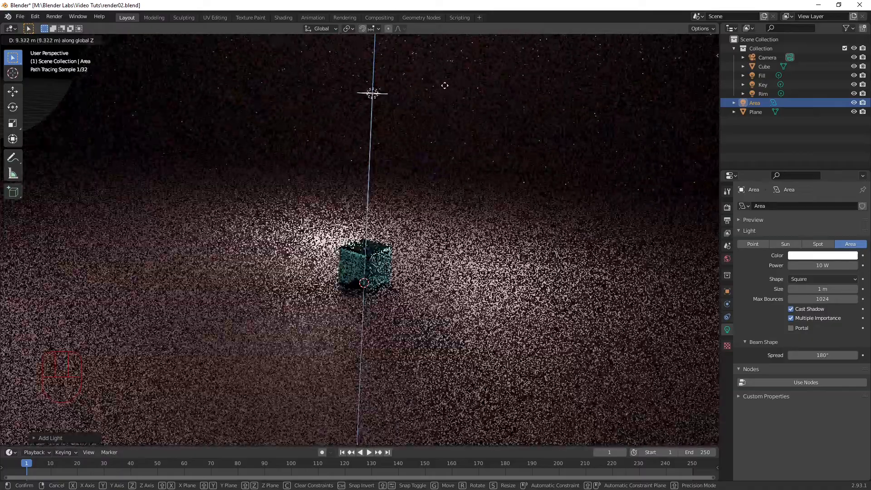
pyautogui.click(444, 86)
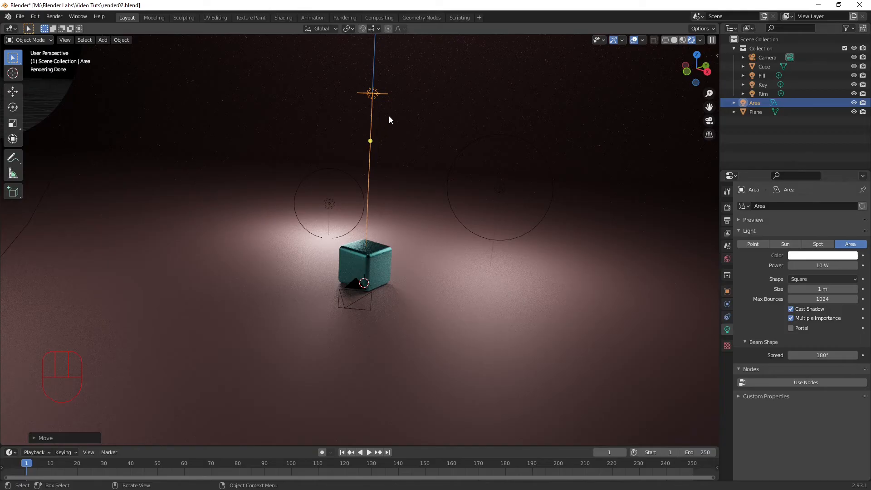
pyautogui.press('g')
pyautogui.press('z')
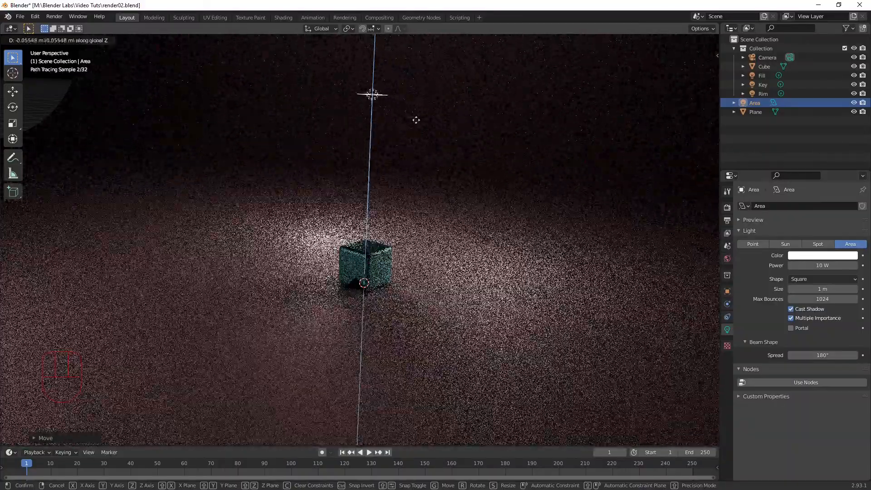
pyautogui.click(416, 120)
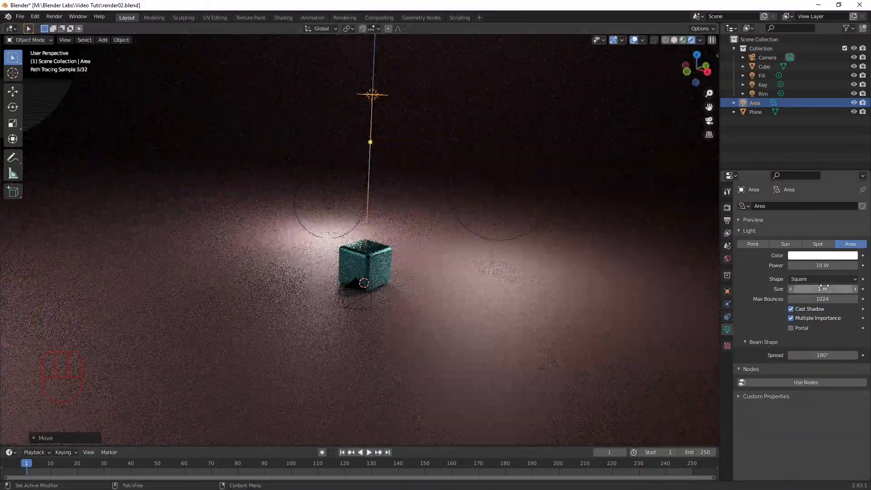
# Step: Set the area light's power to 3000 W
pyautogui.click(832, 264)
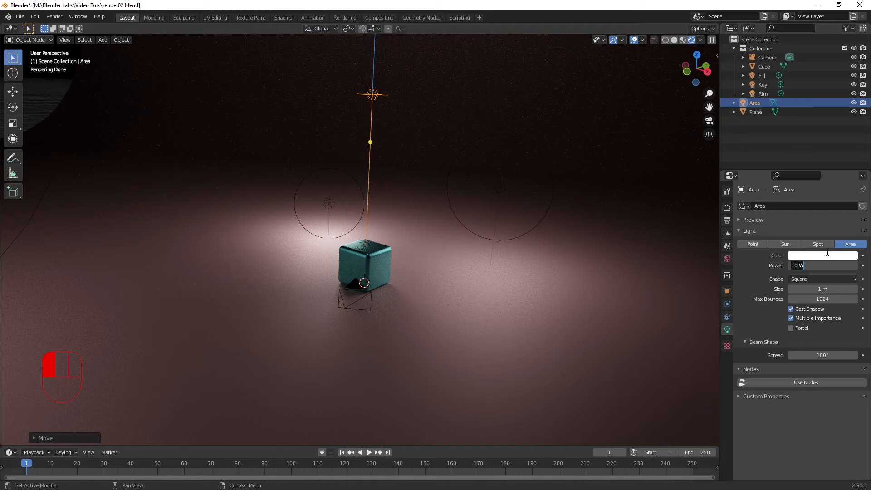
pyautogui.write('3000')
pyautogui.click(817, 246)
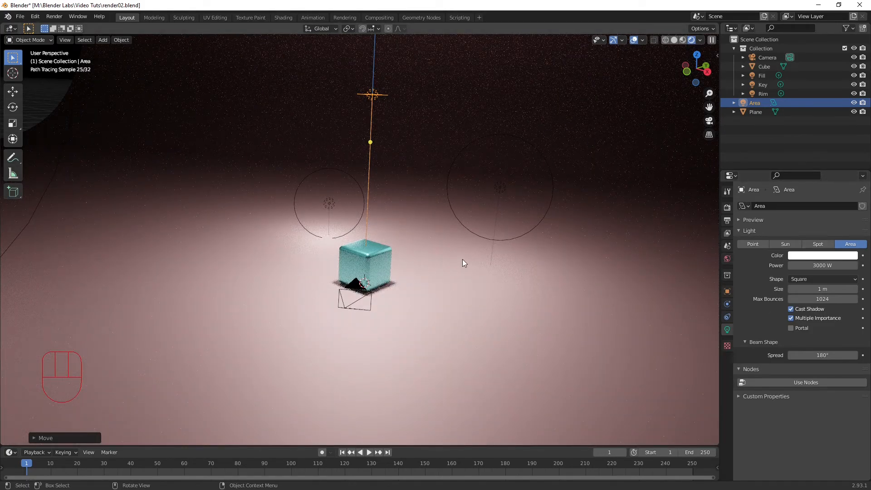
# Step: Check the lighting through the camera, and show the scene from the top in solid shading
pyautogui.press('KP_0')
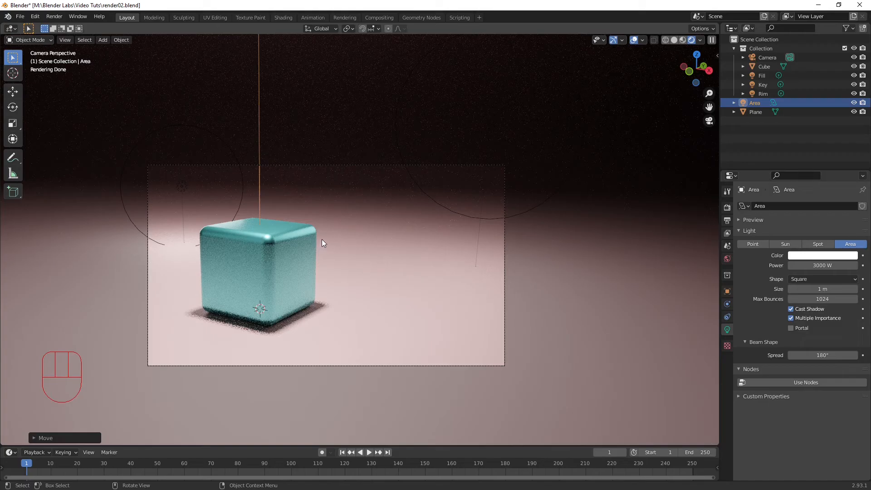
pyautogui.moveTo(288, 259); pyautogui.dragTo(49, 321, button='middle')
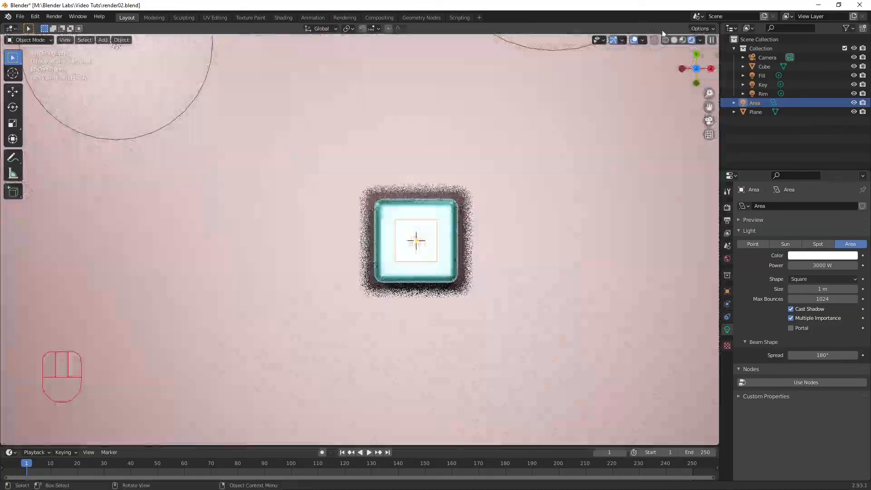
pyautogui.click(674, 40)
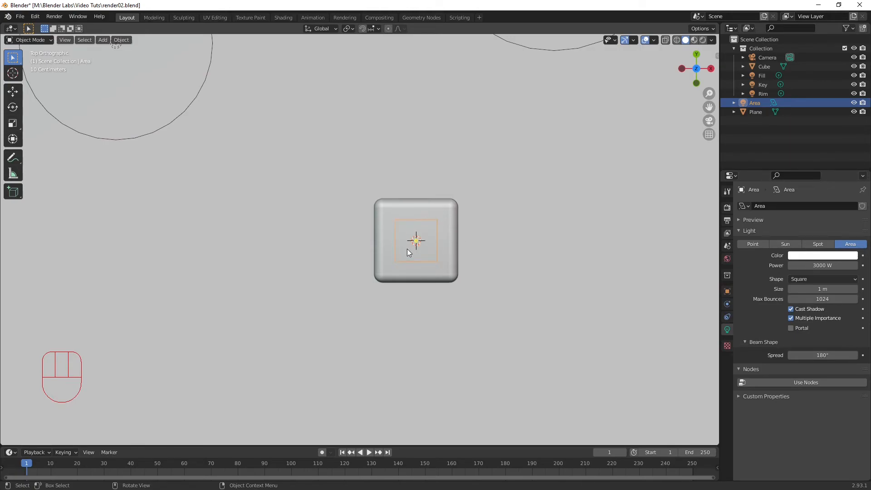
pyautogui.press('g')
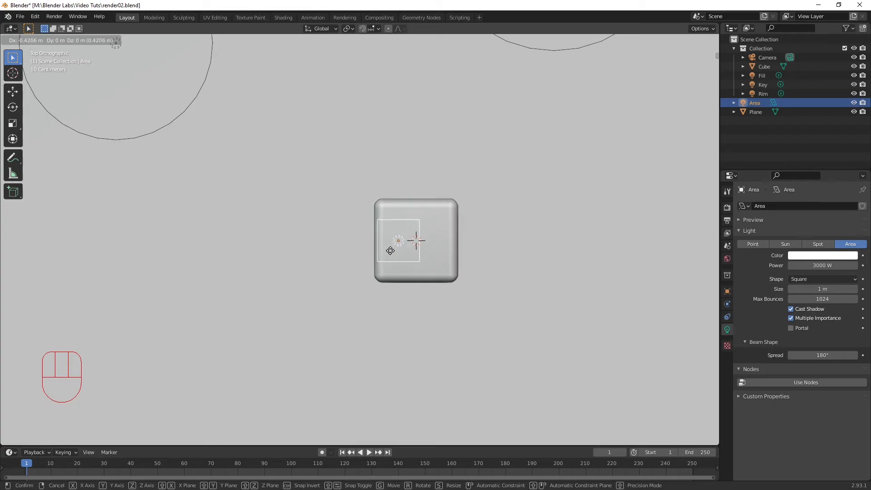
pyautogui.press('y')
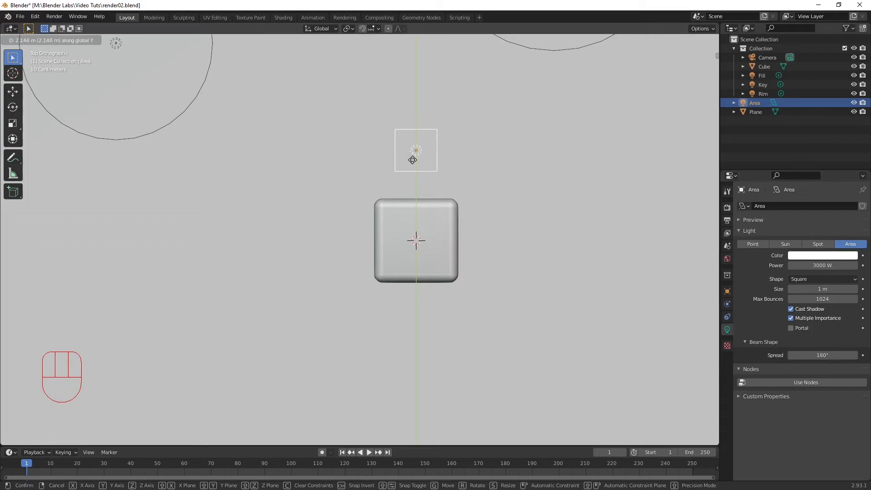
pyautogui.press('y')
pyautogui.press('y')
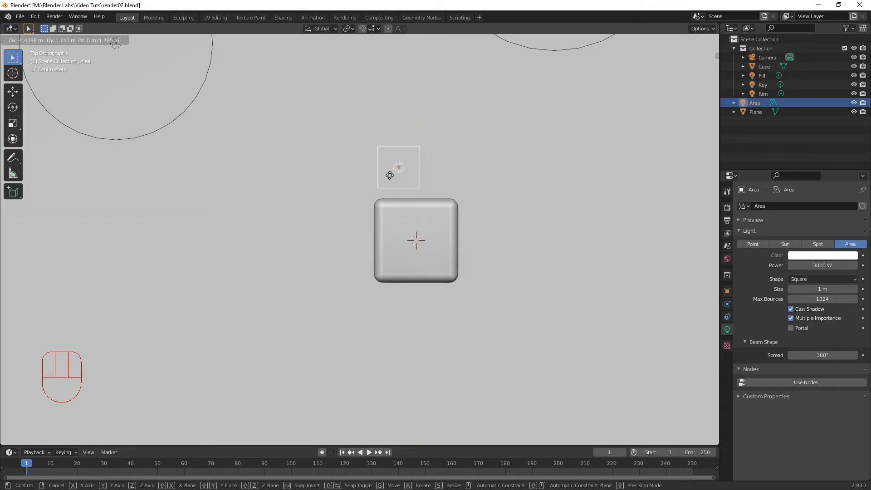
pyautogui.press('y')
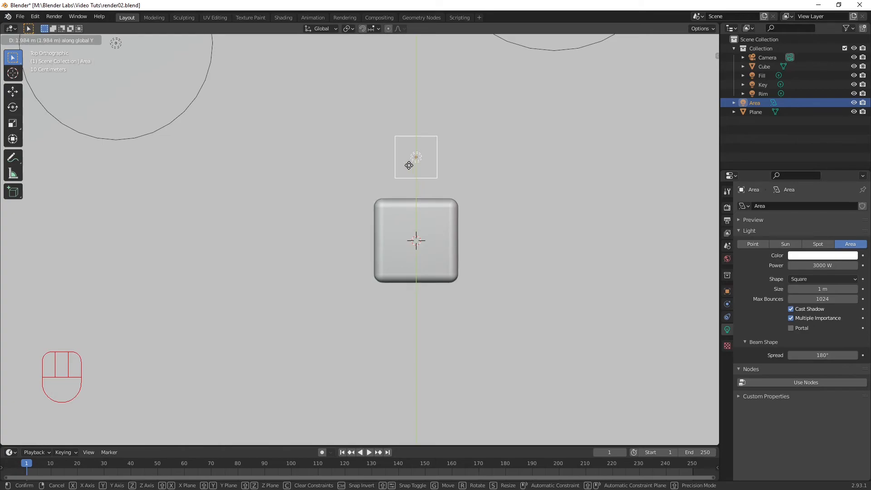
pyautogui.press('y')
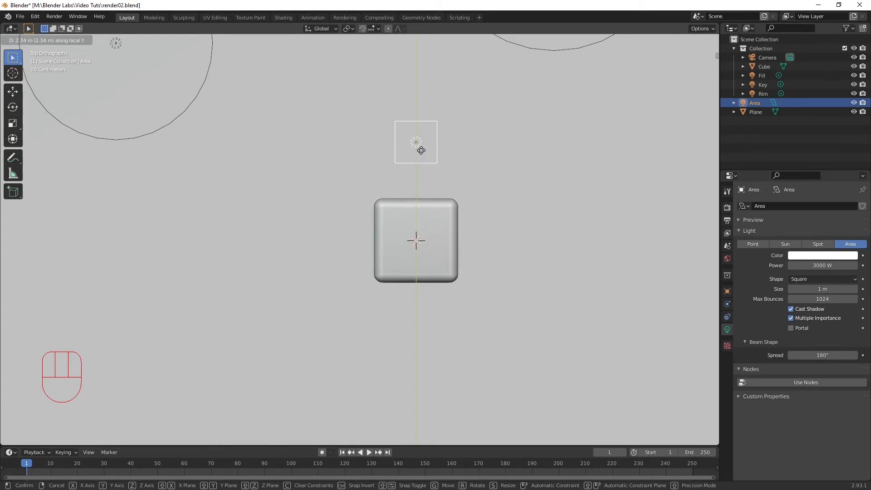
pyautogui.click(415, 179)
# Step: Scale up the area light in the top view so it extends far beyond the cube on every side
pyautogui.scroll(-6, 414, 184)
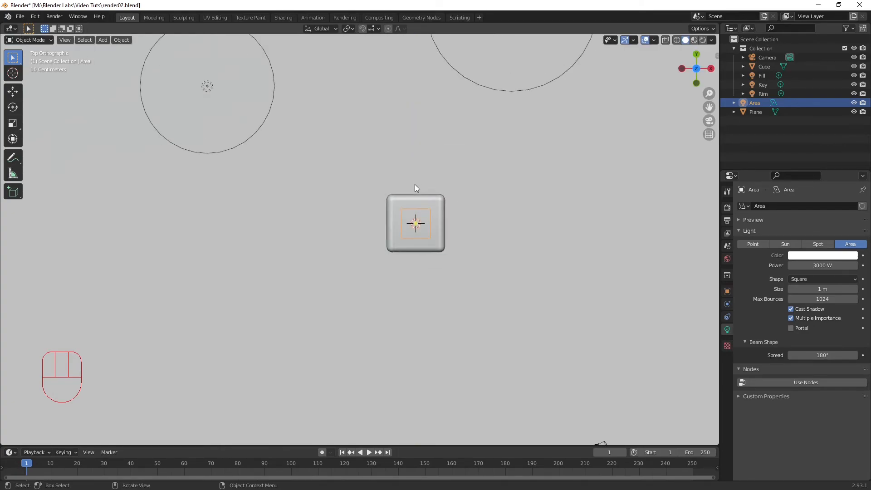
pyautogui.scroll(-7, 412, 197)
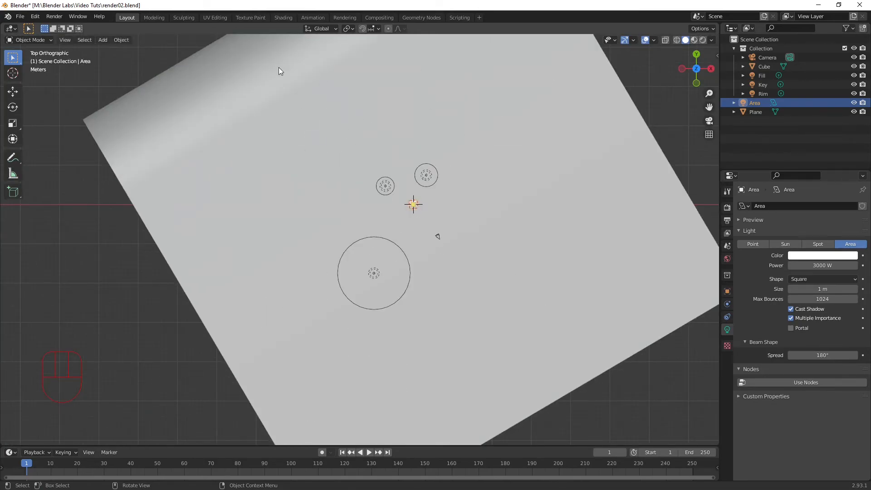
pyautogui.scroll(10, 398, 194)
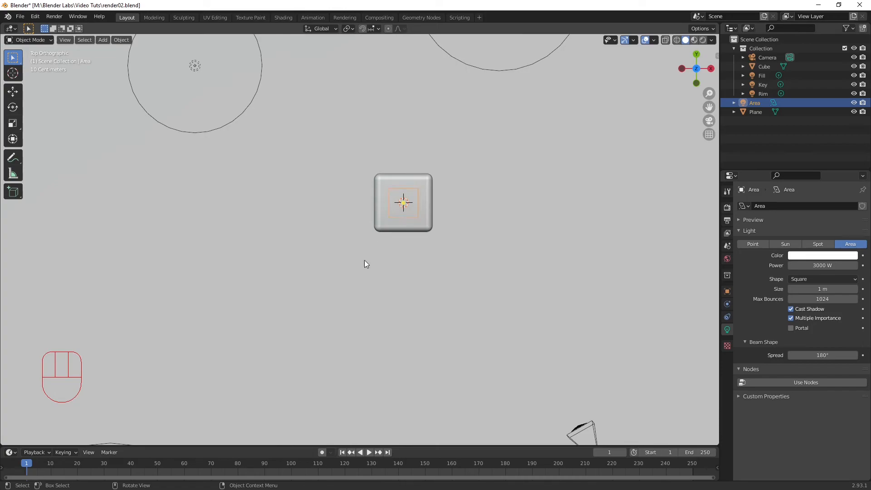
pyautogui.press('s')
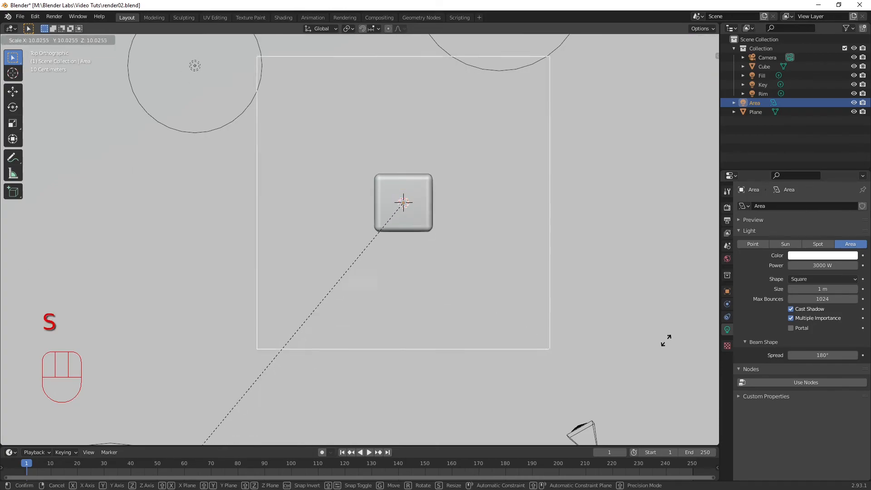
pyautogui.click(196, 287)
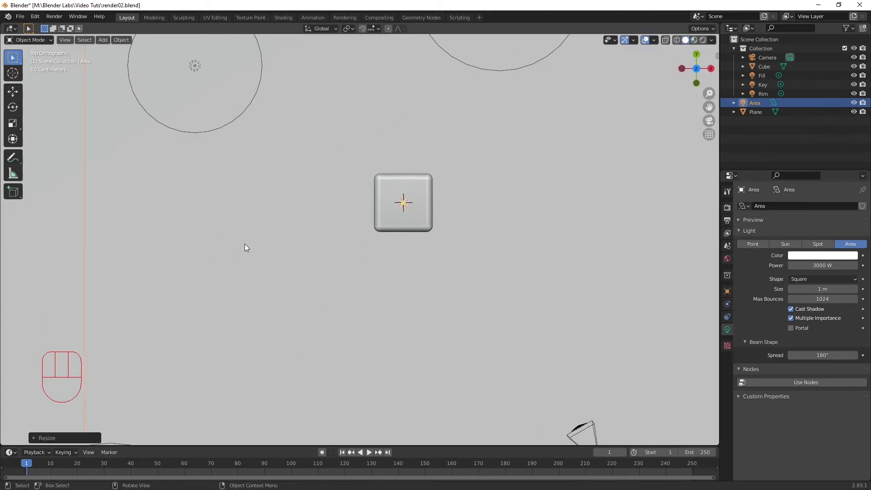
# Step: Rotate the area light about the Z axis to line up with the backdrop plane's edges, and enlarge it to cover most of the plane
pyautogui.scroll(-7, 306, 160)
pyautogui.scroll(-5, 316, 175)
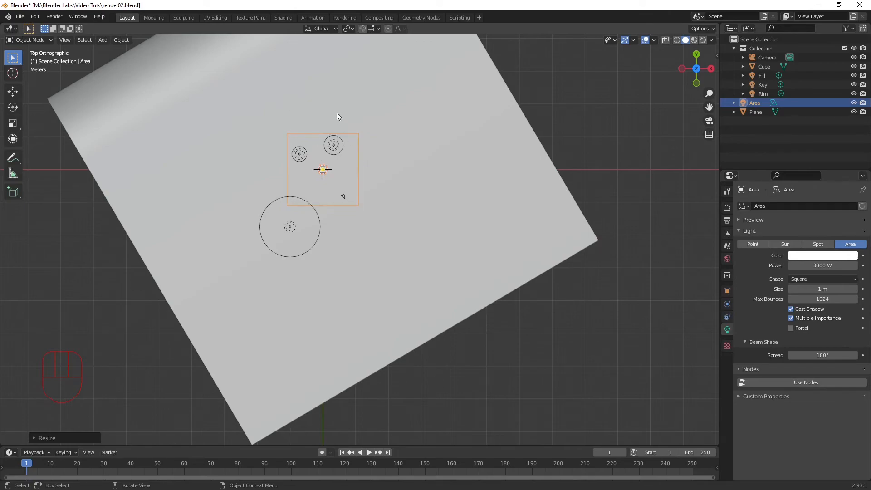
pyautogui.press('r')
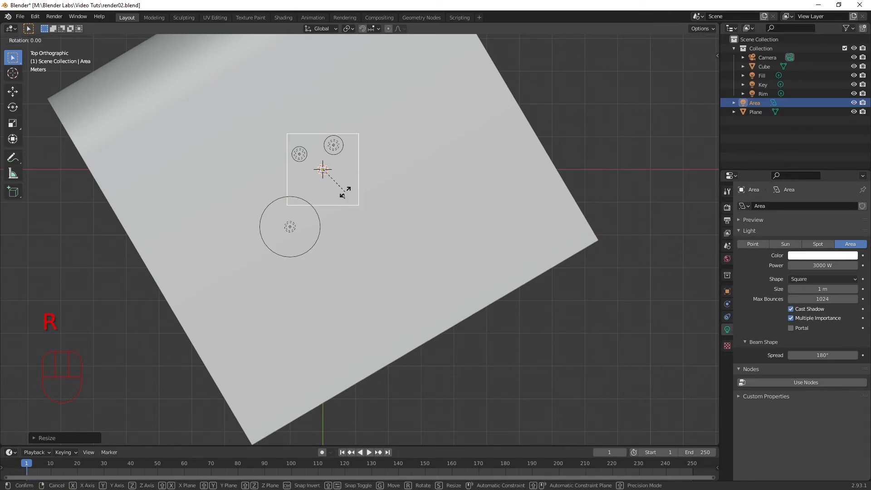
pyautogui.press('z')
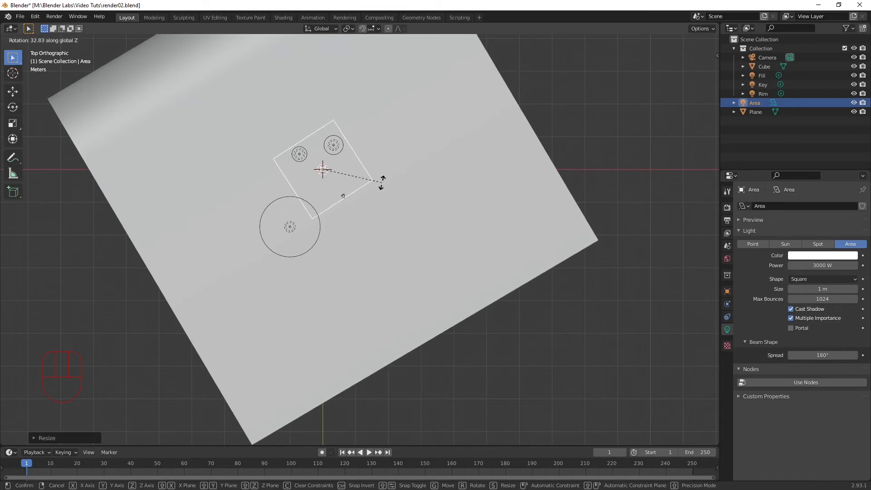
pyautogui.press('shift')
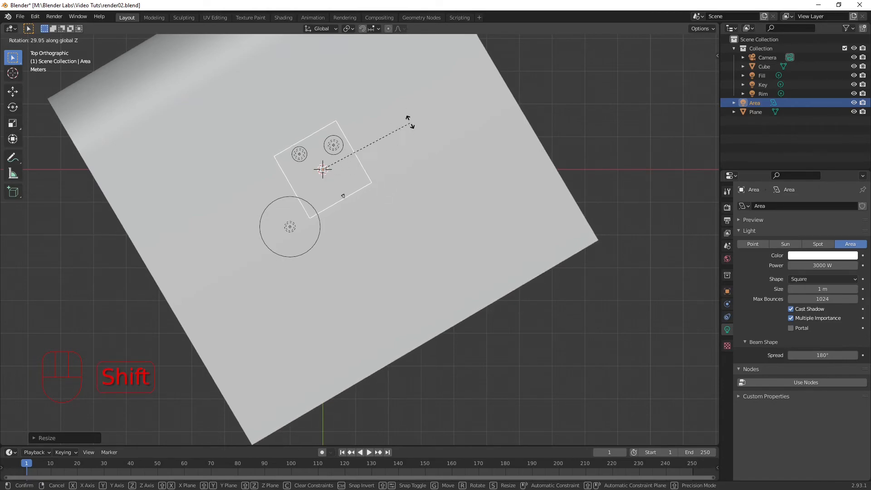
pyautogui.click(372, 73)
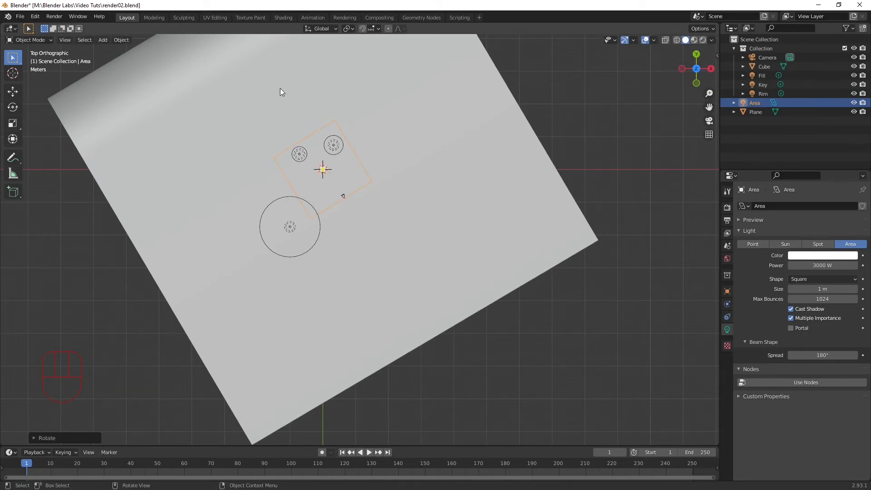
pyautogui.press('s')
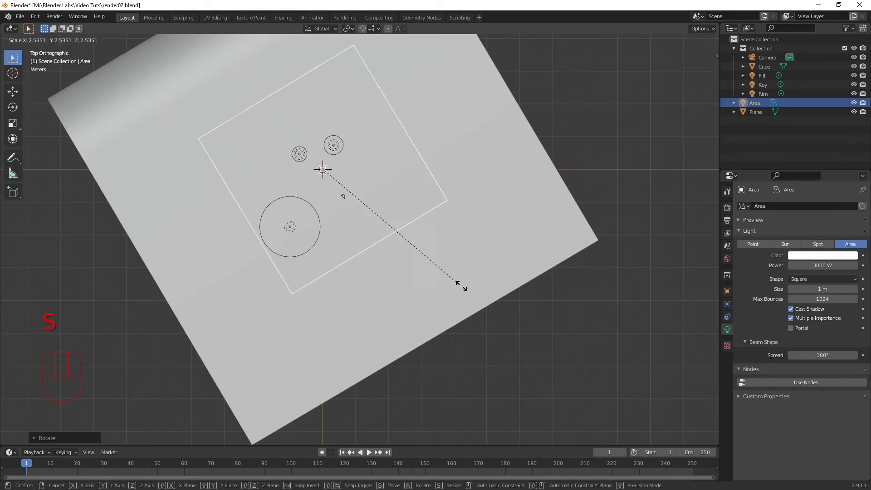
pyautogui.click(599, 308)
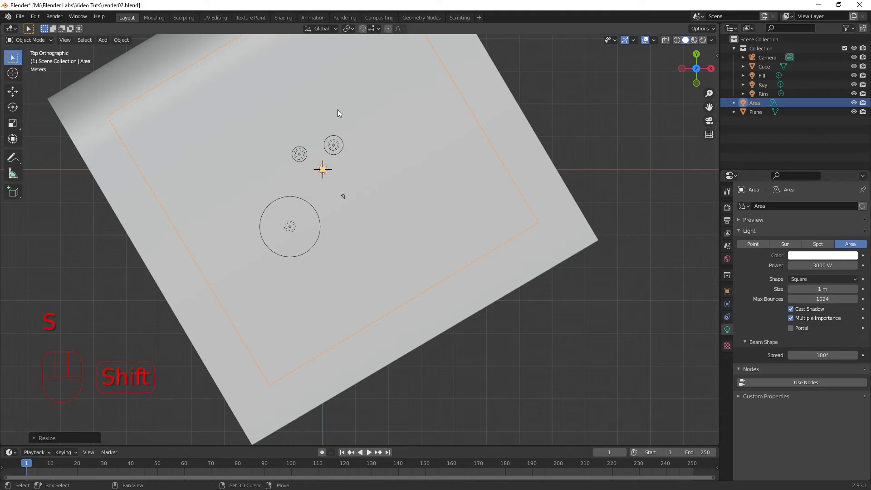
# Step: Move the area light about 15 m along its local Y axis to the curved edge of the backdrop plane
pyautogui.keyDown('shift'); pyautogui.moveTo(317, 105); pyautogui.dragTo(462, 272, button='middle'); pyautogui.keyUp('shift')
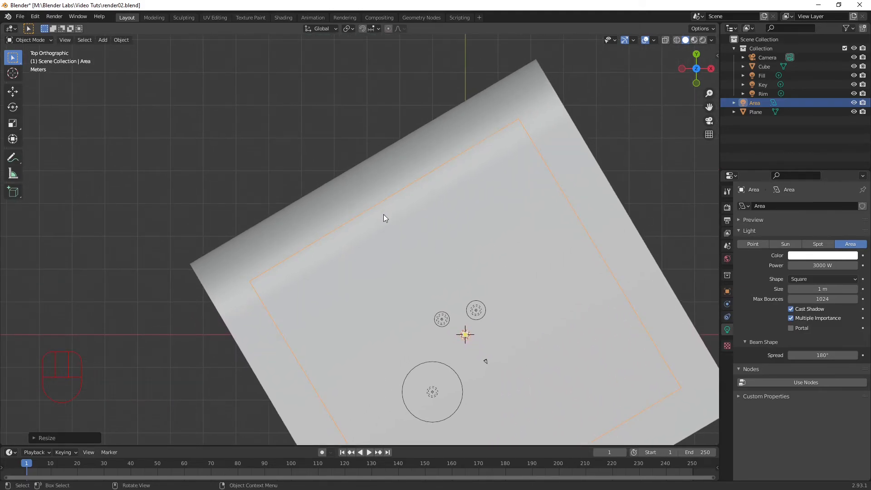
pyautogui.press('g')
pyautogui.press('y')
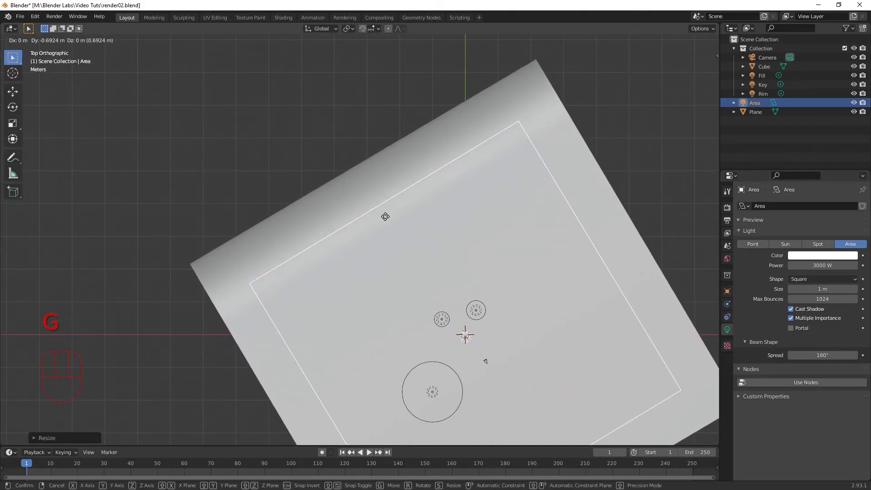
pyautogui.press('y')
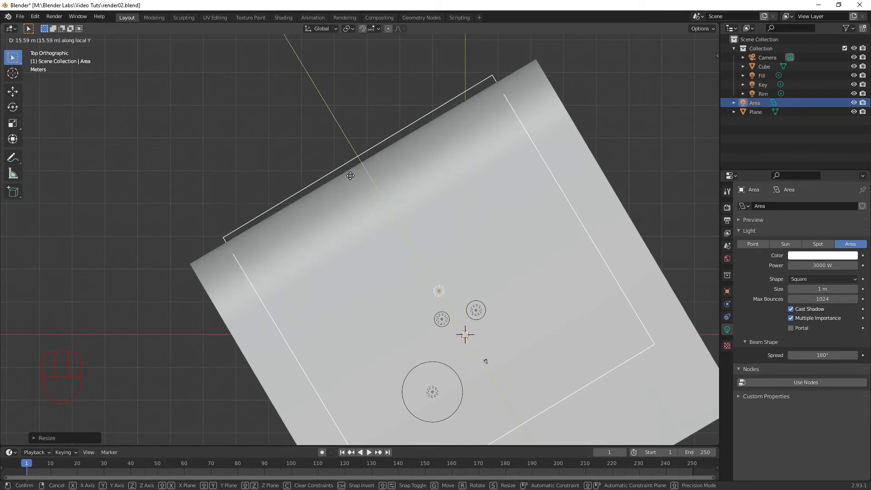
pyautogui.click(352, 181)
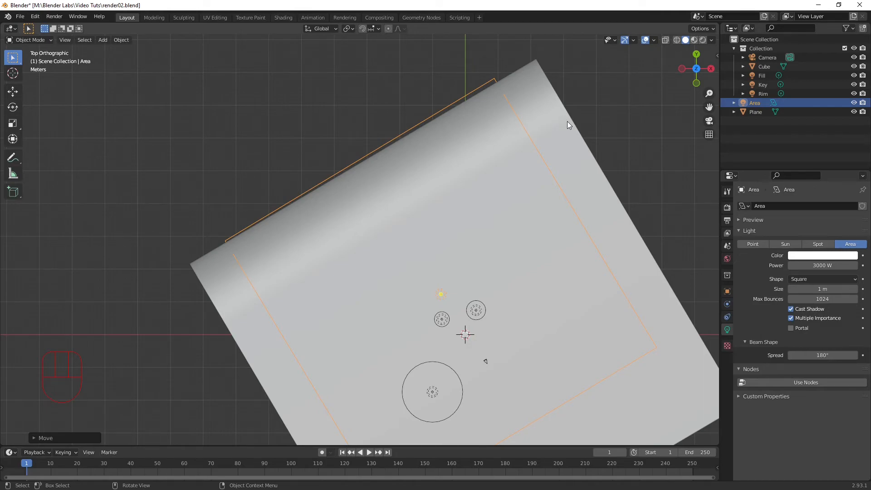
# Step: Rotate the area light very slightly, about -0.5°, to line it up with the backdrop plane's edges
pyautogui.press('r')
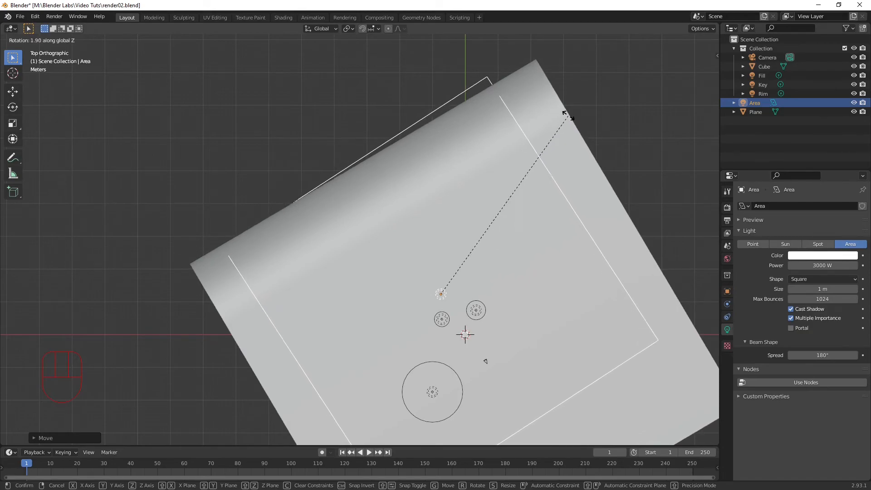
pyautogui.press('shift')
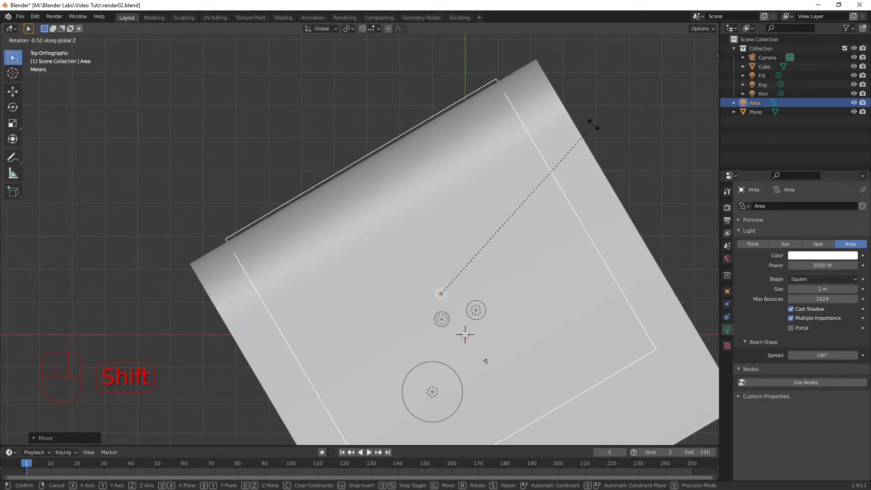
pyautogui.click(580, 131)
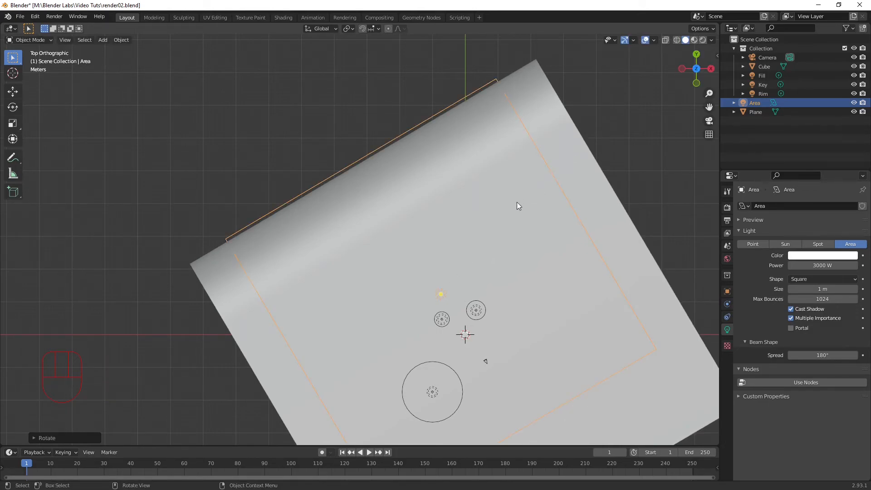
# Step: Scale the area light down to a small square and move it over the middle of the backdrop's curve
pyautogui.press('s')
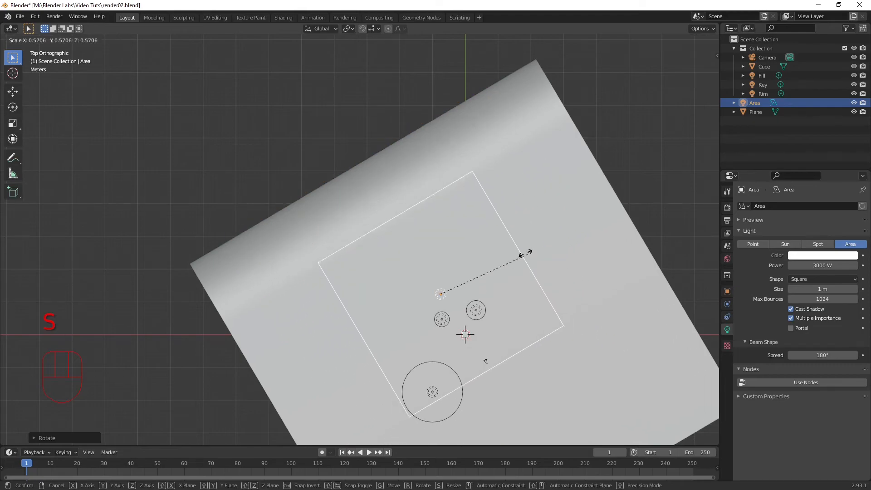
pyautogui.click(451, 254)
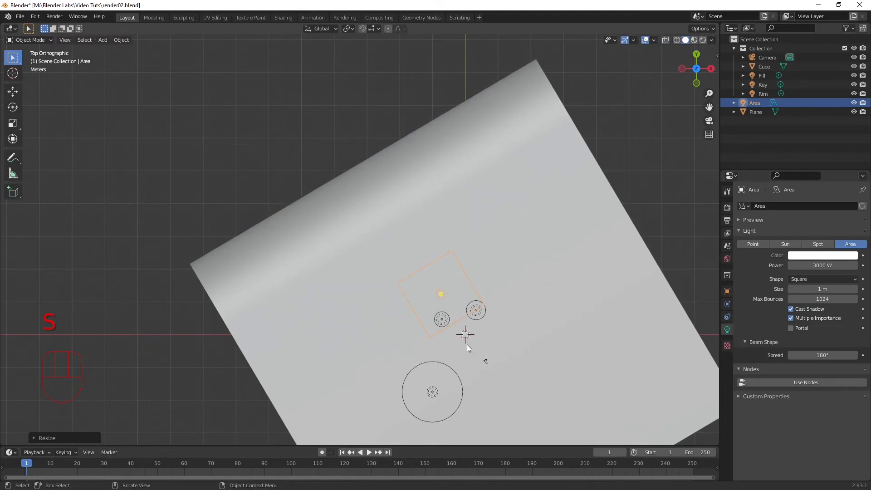
pyautogui.press('g')
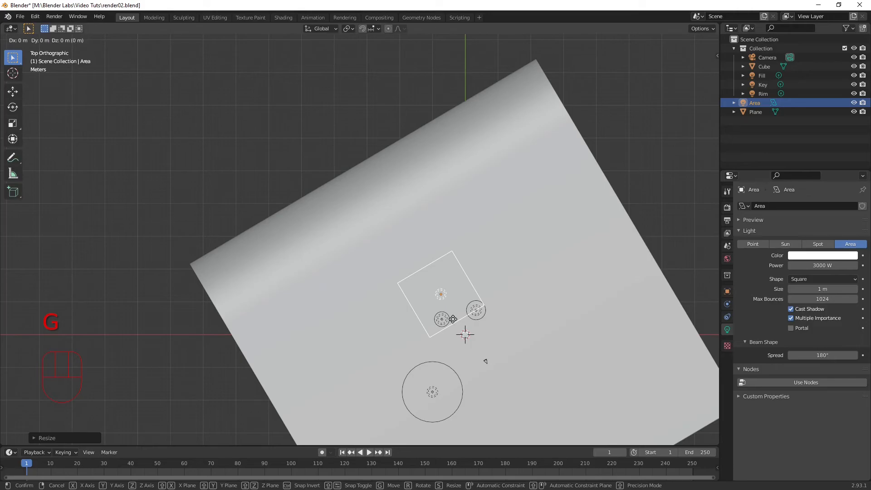
pyautogui.click(403, 235)
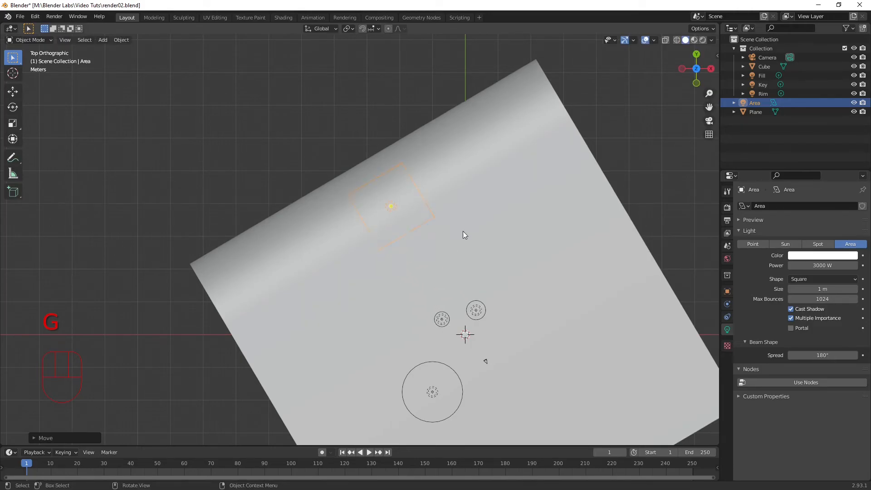
# Step: In the rendered camera view, move the area light about -11 m along its local Y axis, away from the backdrop wall
pyautogui.click(703, 40)
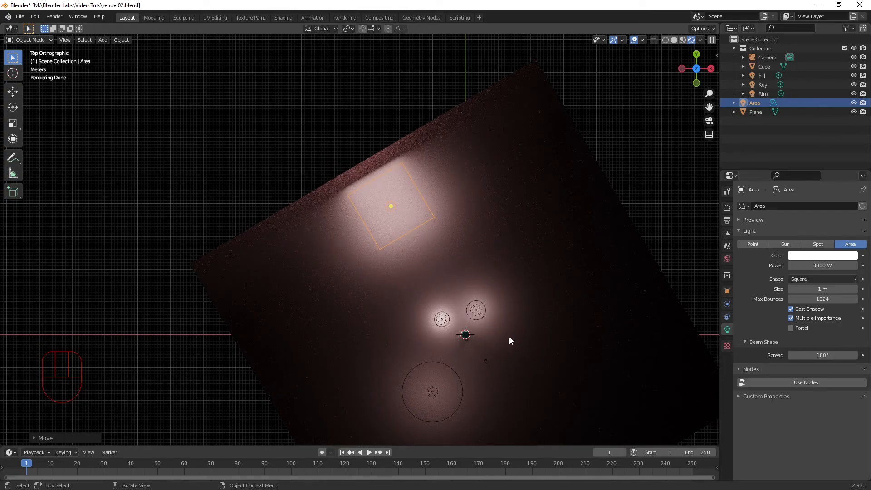
pyautogui.press('KP_0')
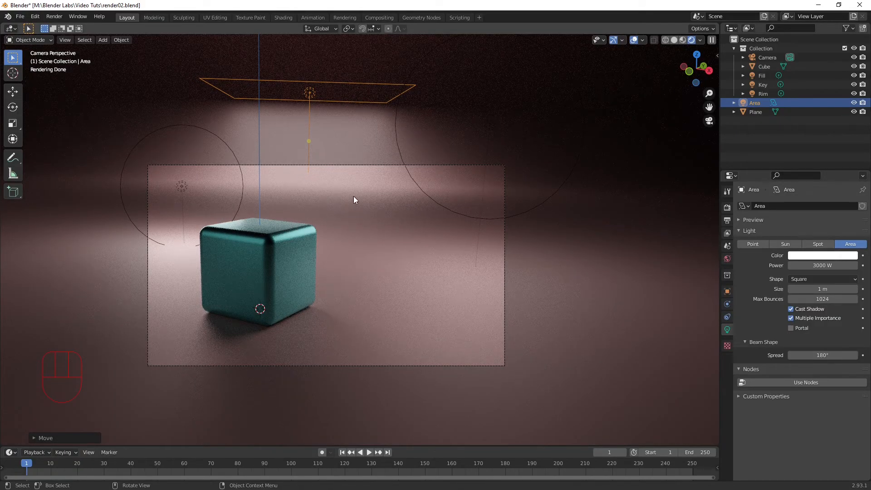
pyautogui.press('g')
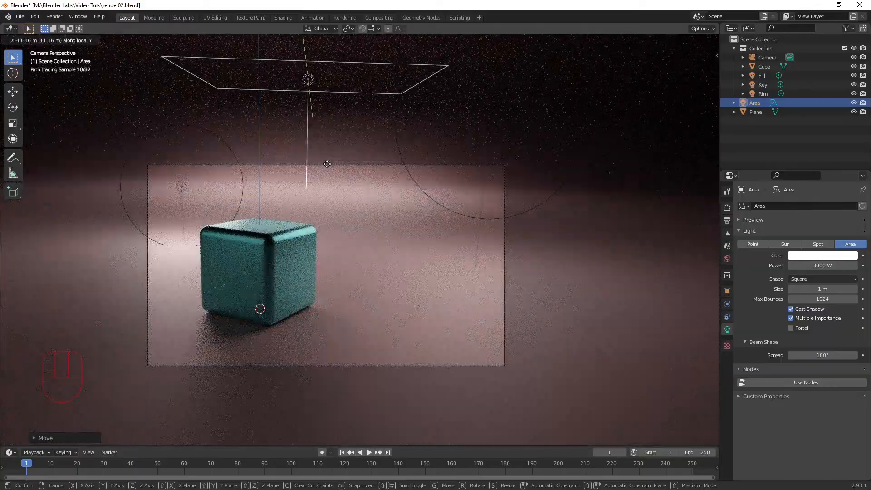
pyautogui.click(327, 164)
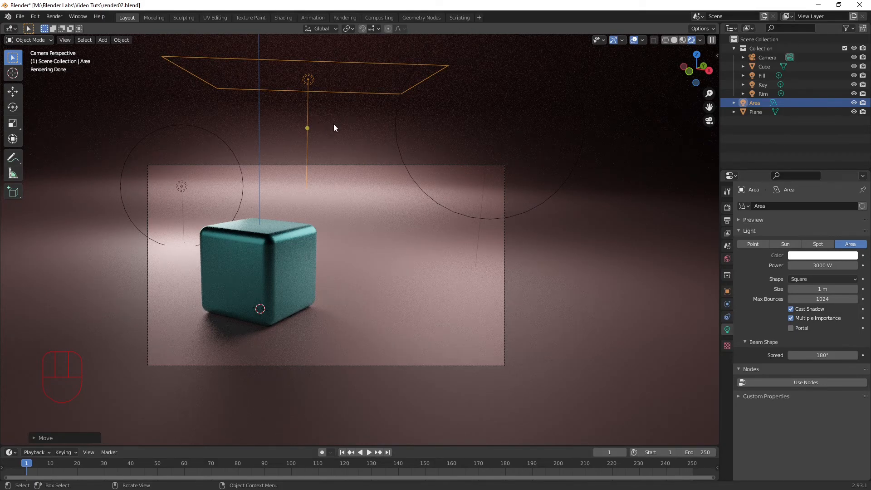
# Step: From the top, reduce the area light's size to 0.657 m and scale it about 10 times along local X across the plane's full width
pyautogui.press('KP_7')
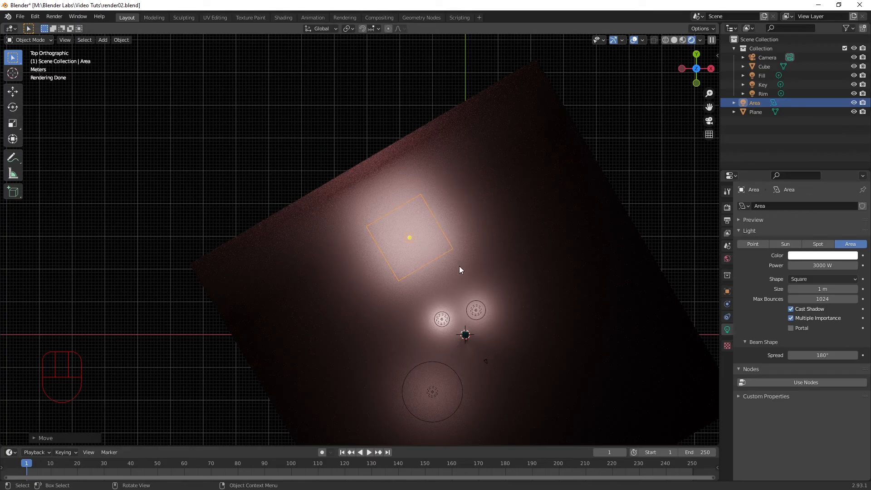
pyautogui.moveTo(452, 248); pyautogui.dragTo(438, 245)
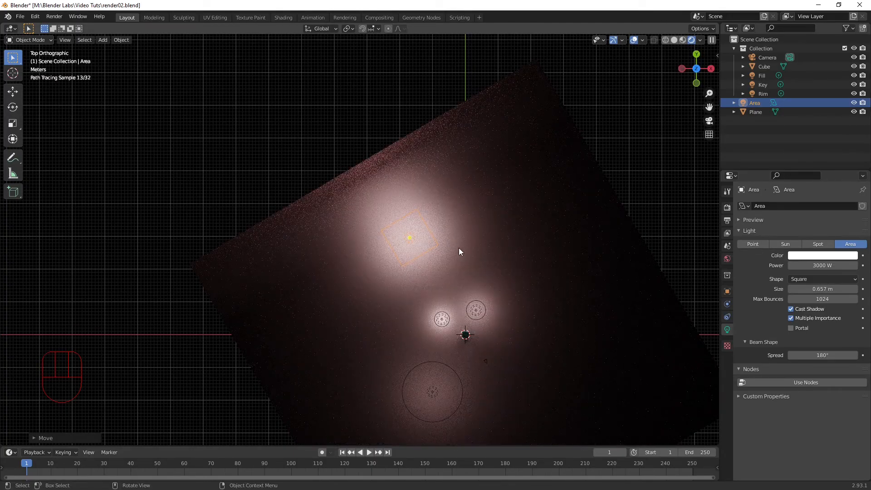
pyautogui.press('s')
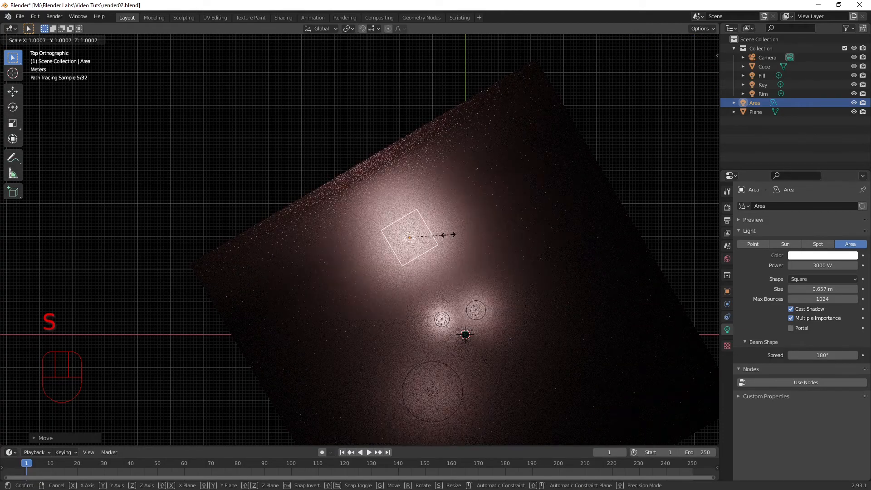
pyautogui.press('x')
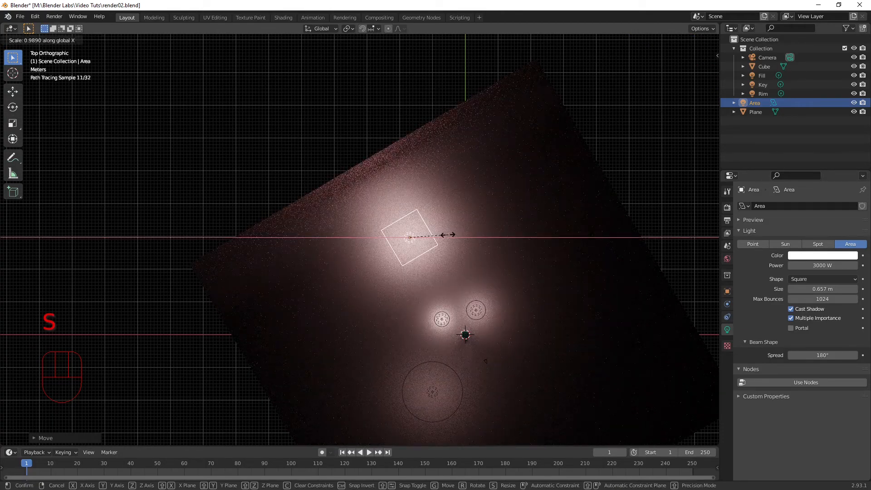
pyautogui.press('x')
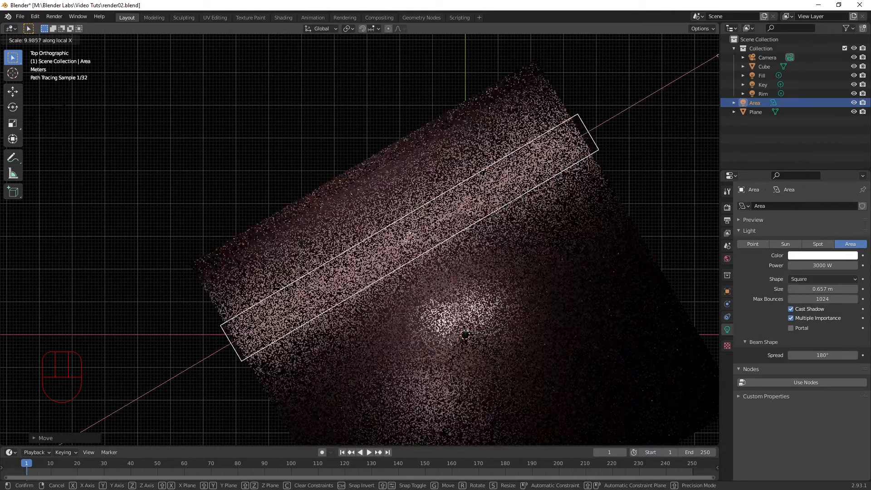
pyautogui.click(605, 169)
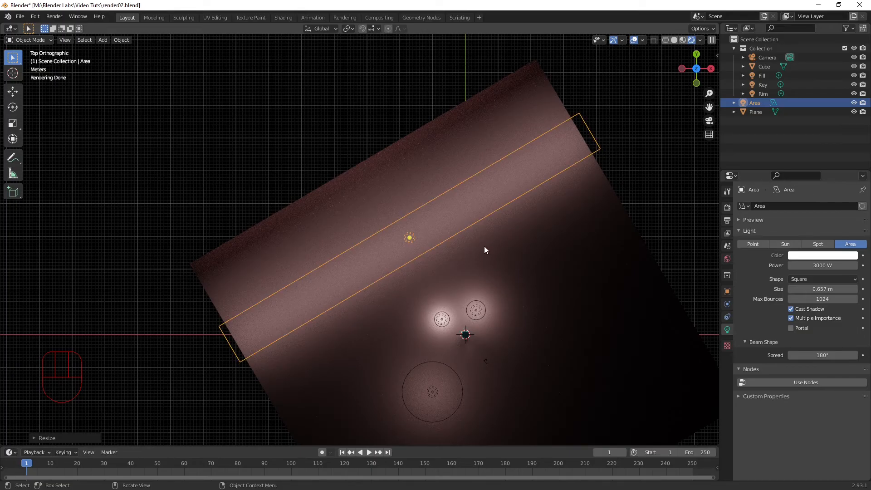
# Step: Scale the area light to about 0.31 along its local Y axis to make it a narrow strip
pyautogui.press('s')
pyautogui.press('y')
pyautogui.press('y')
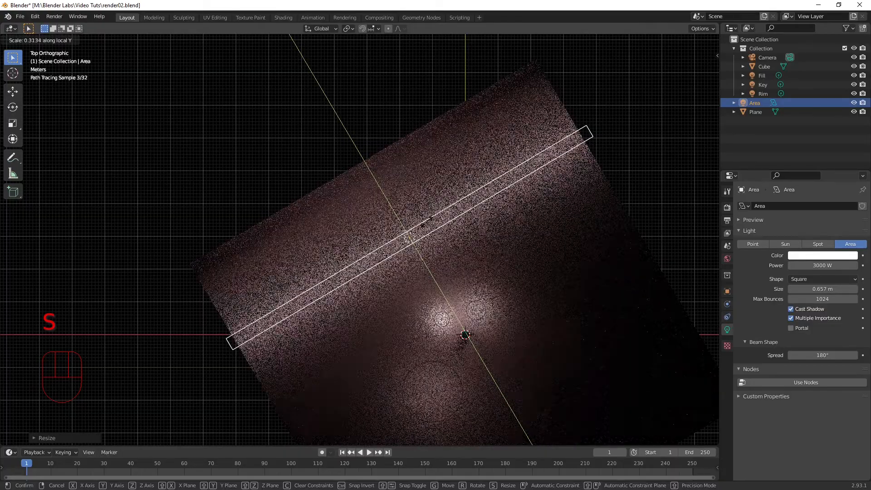
pyautogui.click(425, 221)
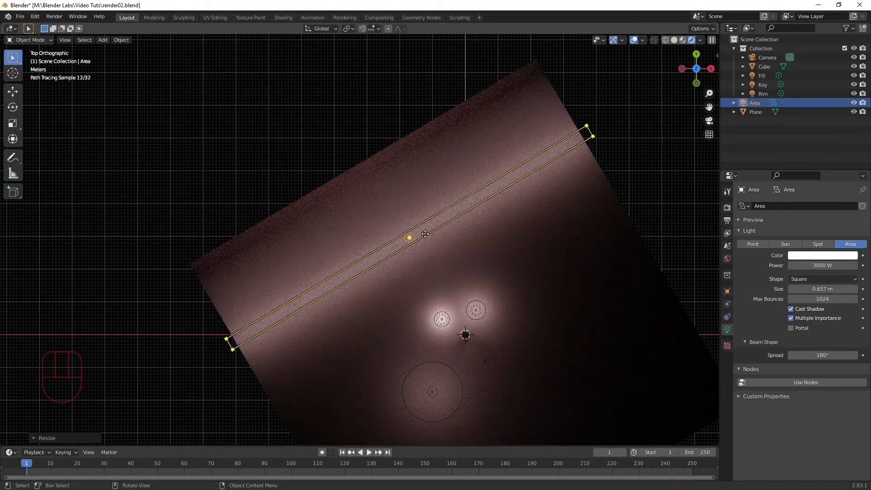
# Step: Try a duplicate of the light strip nearer the cube, and delete the copy
pyautogui.hotkey('shift', 'd')
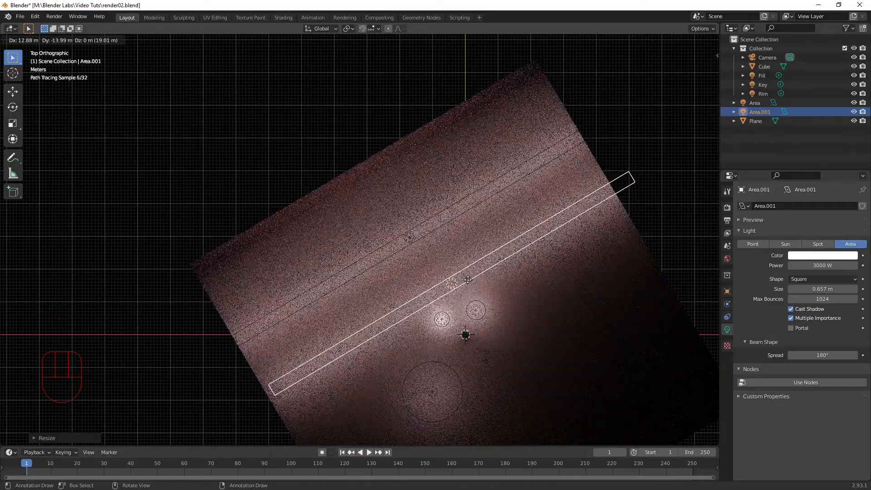
pyautogui.click(417, 377)
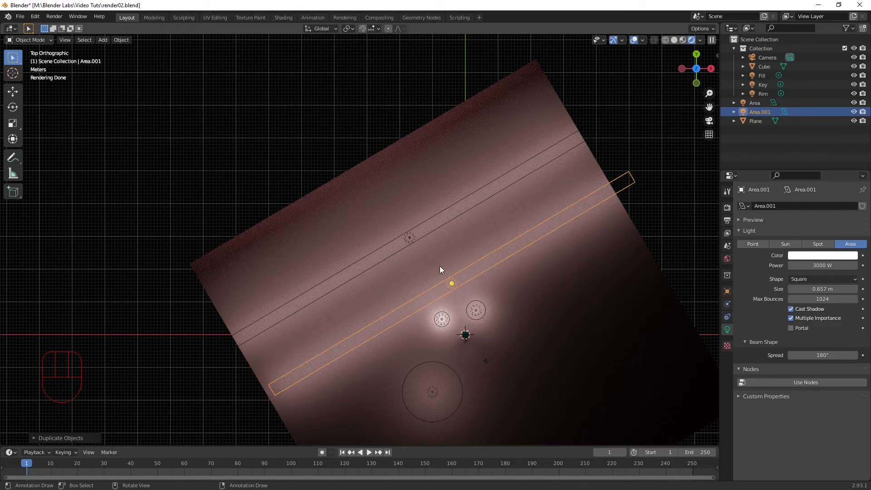
pyautogui.press('Delete')
pyautogui.click(447, 220)
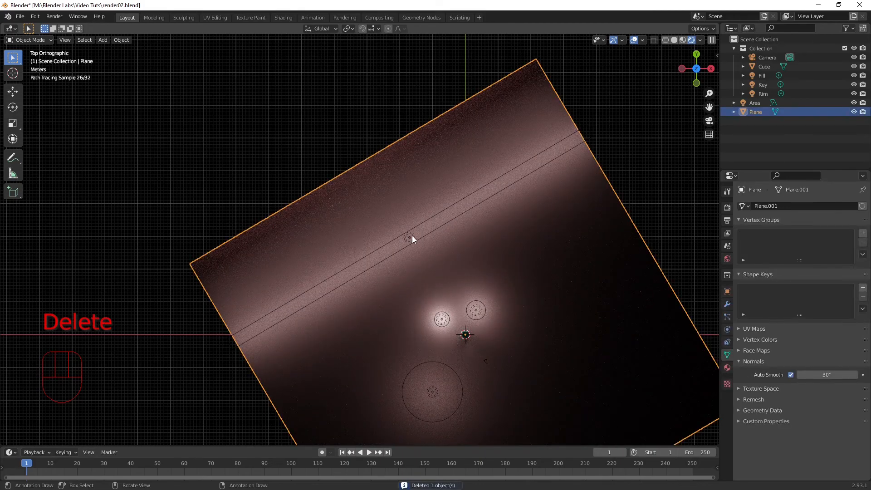
# Step: Select the original area light strip and widen it along its local Y axis into a broad band over the backdrop's rear part
pyautogui.click(421, 238)
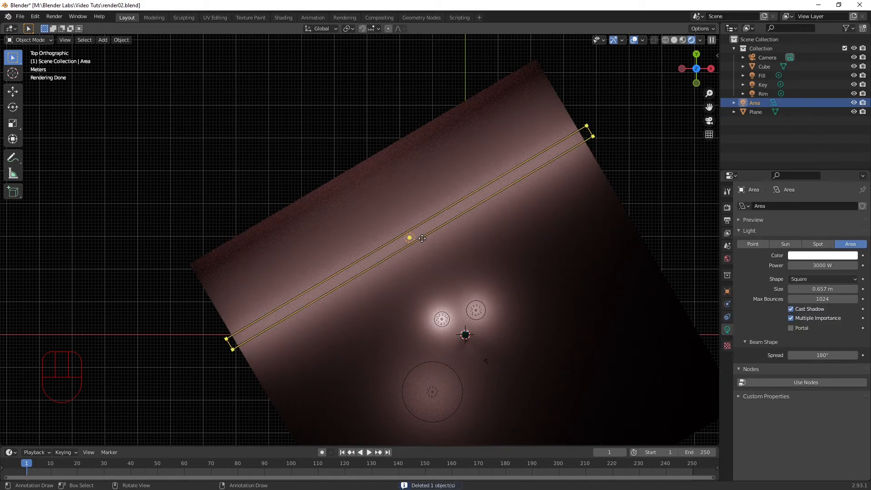
pyautogui.press('s')
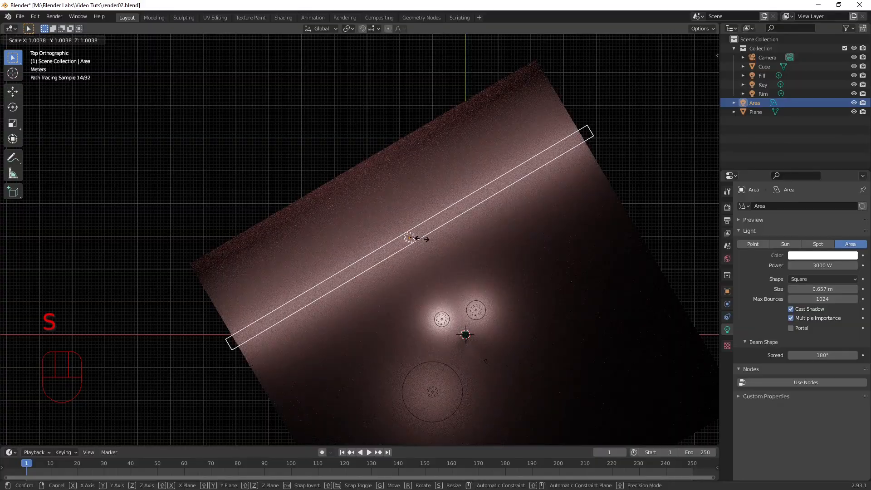
pyautogui.press('y')
pyautogui.press('y')
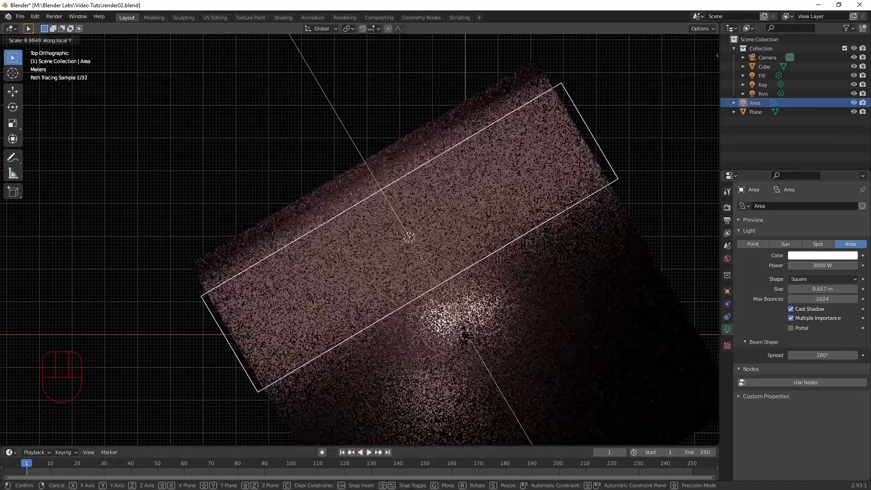
pyautogui.click(445, 423)
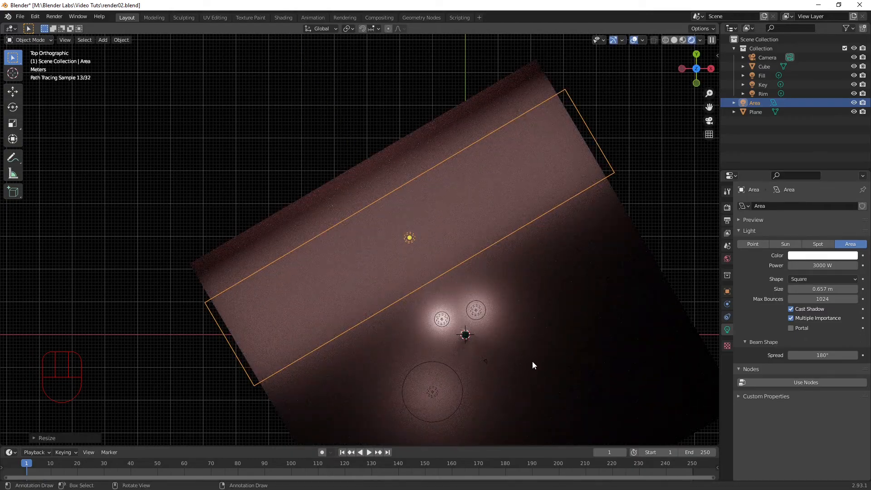
# Step: Raise the area light along the Z axis while checking its effect through the camera
pyautogui.press('KP_0')
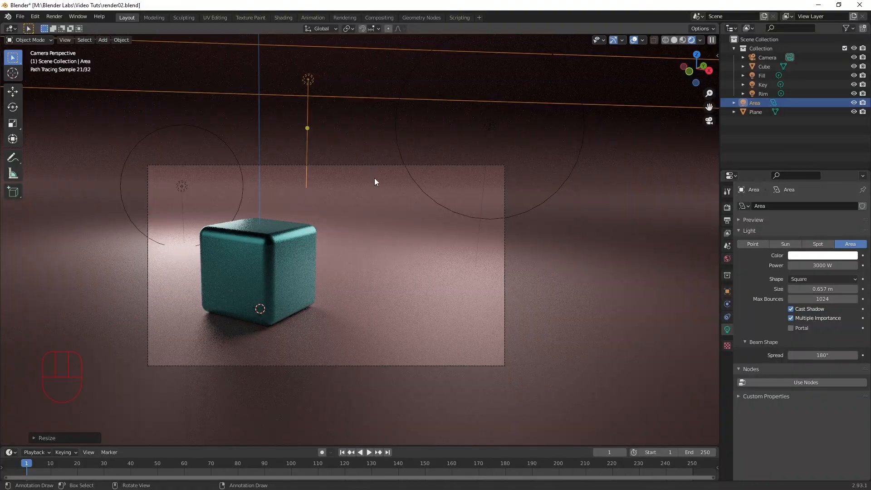
pyautogui.press('g')
pyautogui.press('z')
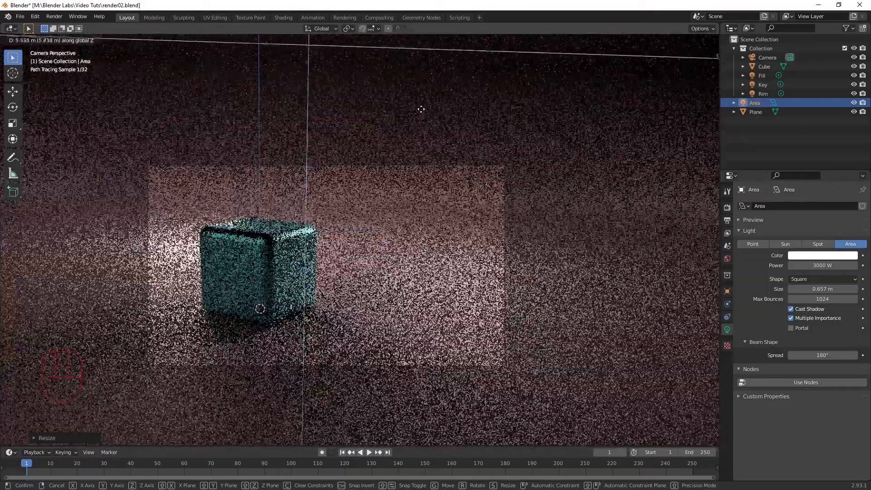
pyautogui.click(421, 109)
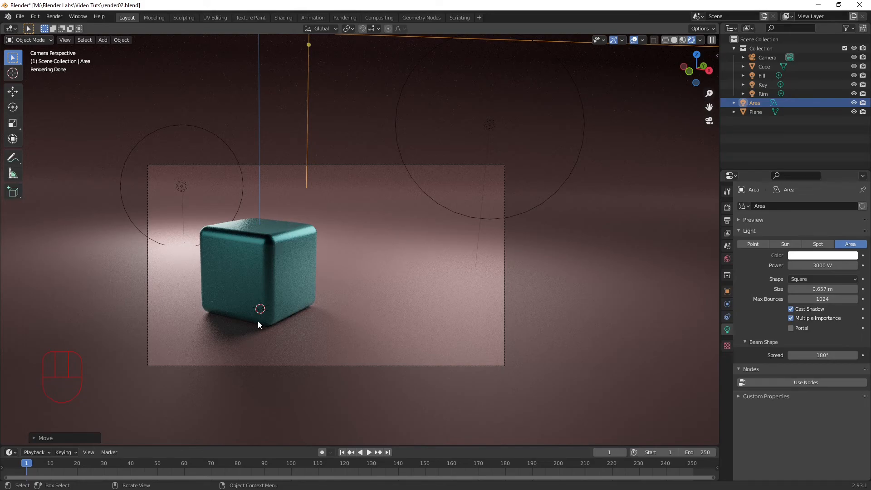
# Step: Add a new mesh plane at the cube's base and scale it up over the backdrop's floor
pyautogui.click(249, 262)
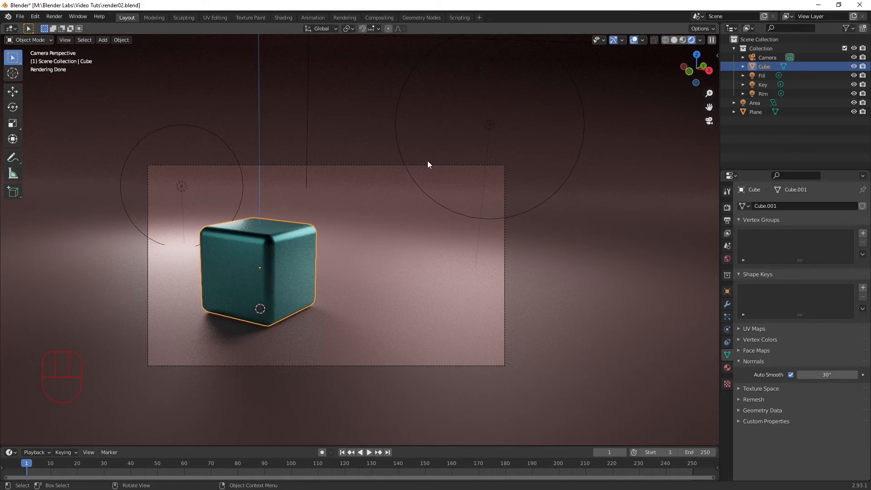
pyautogui.moveTo(376, 238); pyautogui.dragTo(408, 72, button='middle')
pyautogui.hotkey('shift', 'a')
pyautogui.click(467, 72)
pyautogui.press('s')
pyautogui.click(415, 414)
pyautogui.scroll(-5, 416, 414)
# Step: Scale up the new plane and rotate it about 32° around the Z axis to match the backdrop's angle
pyautogui.press('s')
pyautogui.press('r')
pyautogui.press('z')
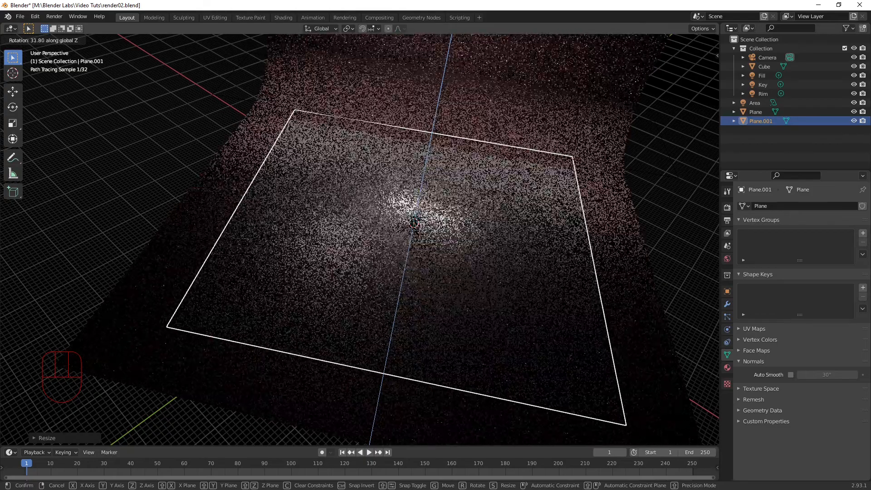
pyautogui.click(325, 374)
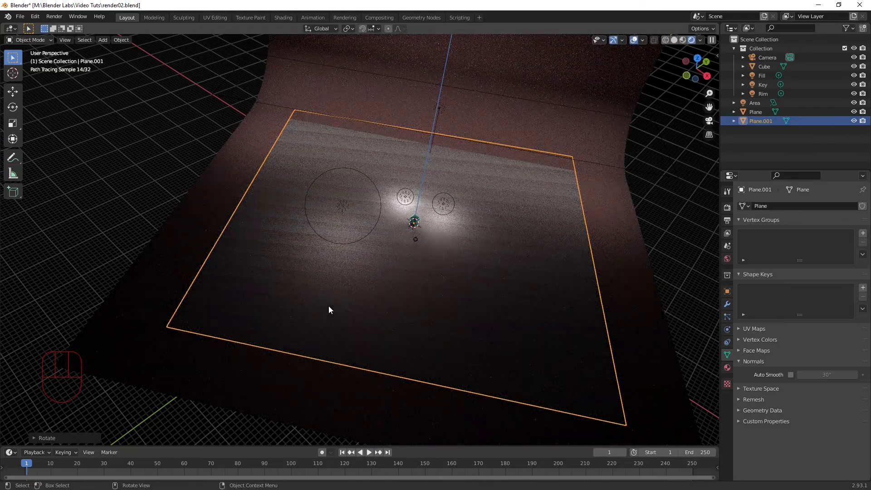
# Step: Widen the new plane along its local X axis to span the backdrop's full width
pyautogui.press('s')
pyautogui.press('y')
pyautogui.press('y')
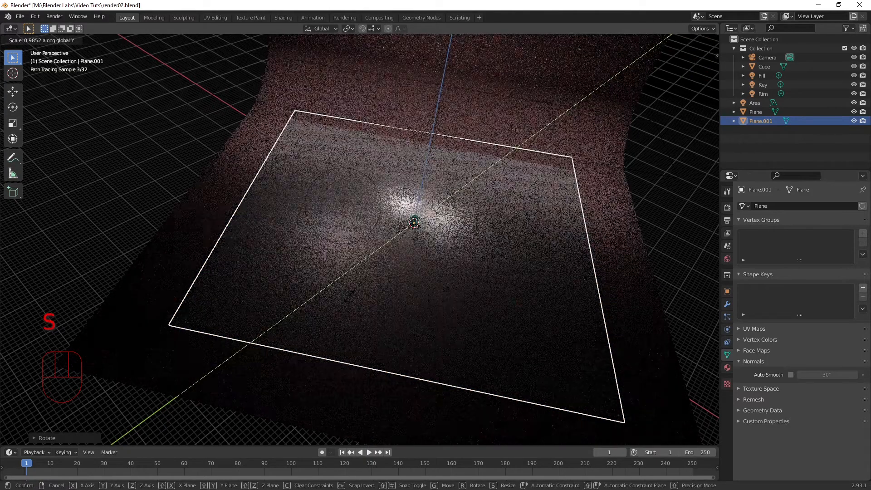
pyautogui.press('x')
pyautogui.press('x')
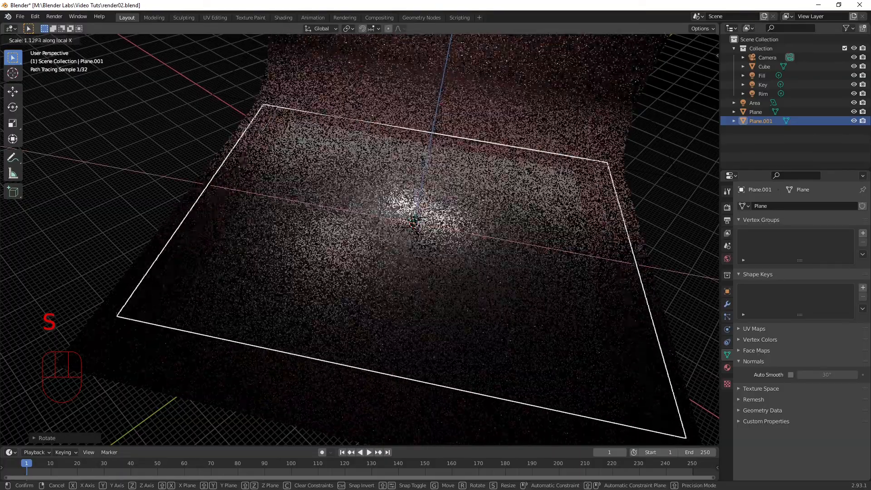
pyautogui.click(309, 309)
# Step: Raise the new plane about 4.3 m along the Z axis above the cube, and about 2.3 m more while viewing through the camera
pyautogui.press('g')
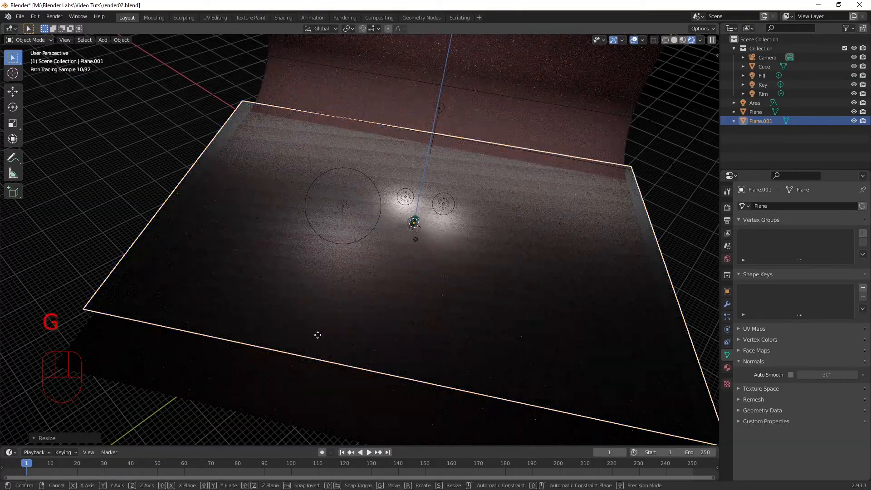
pyautogui.press('z')
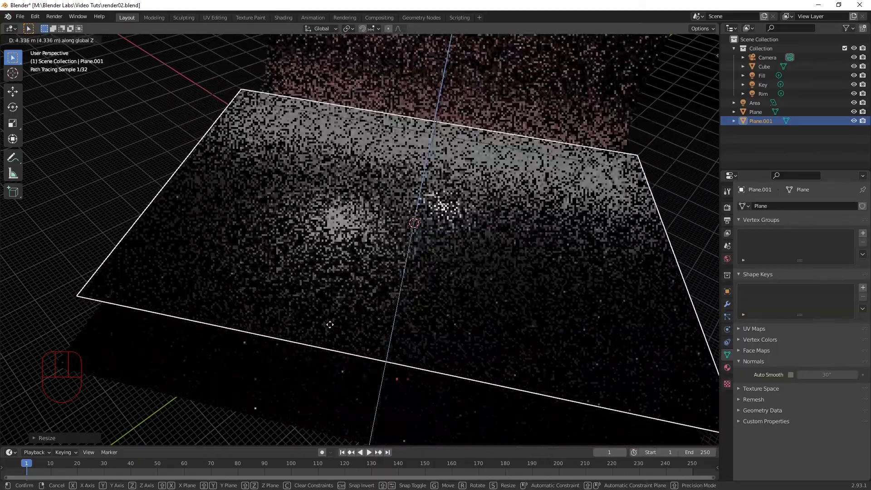
pyautogui.click(330, 325)
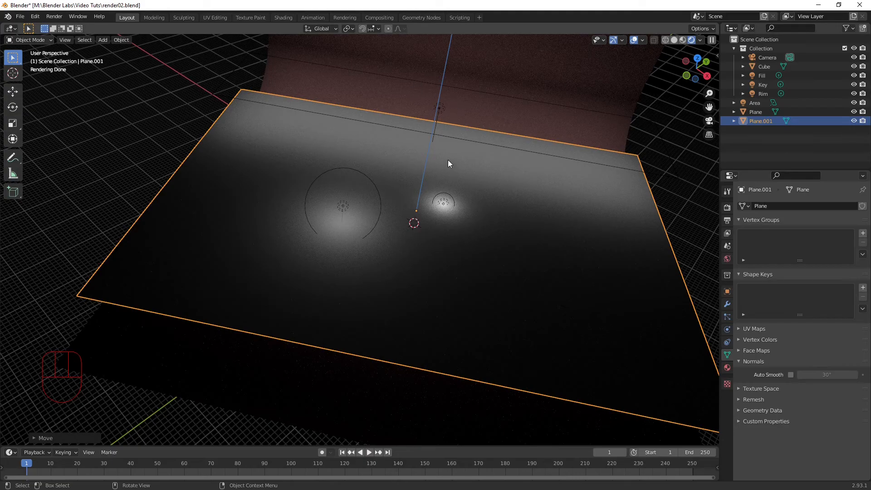
pyautogui.press('KP_0')
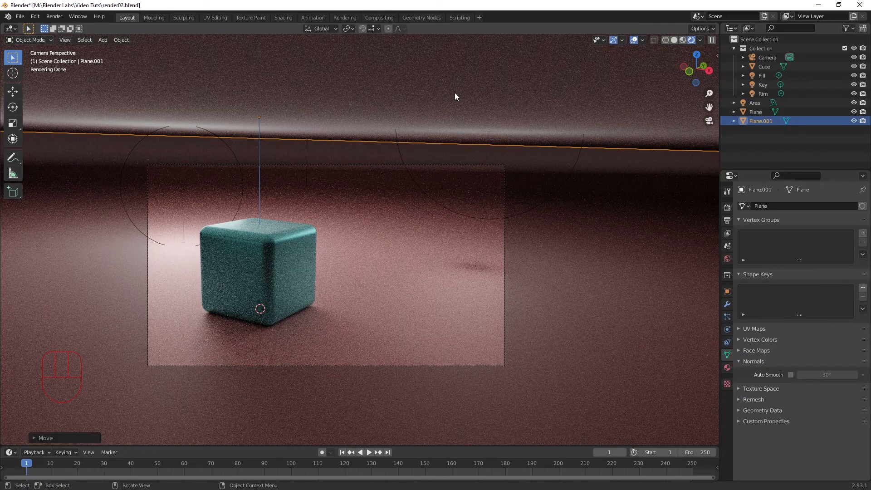
pyautogui.press('g')
pyautogui.press('z')
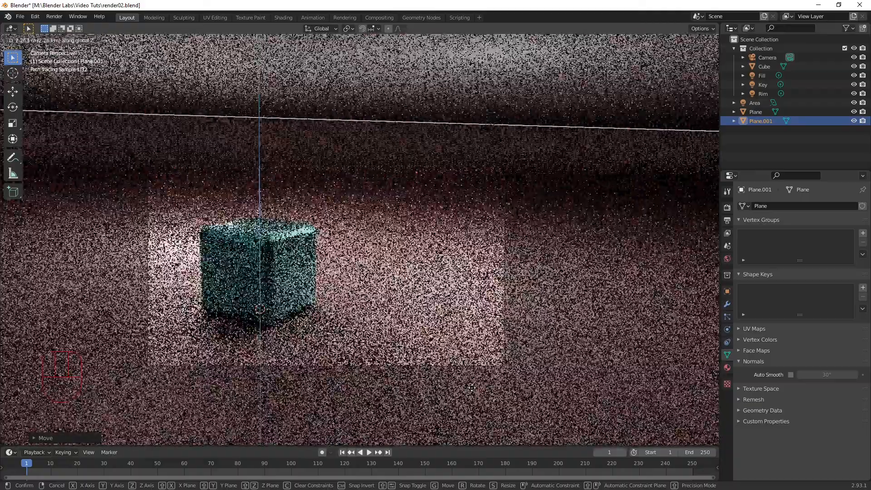
pyautogui.click(472, 388)
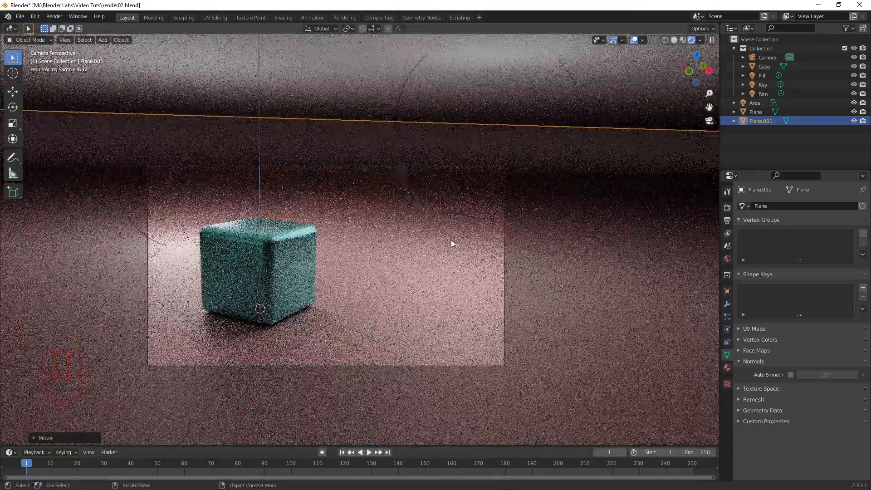
# Step: Examine the raised plane against the backdrop and area light in solid shading, in the rendered camera view and from above
pyautogui.moveTo(486, 233); pyautogui.dragTo(385, 318, button='middle')
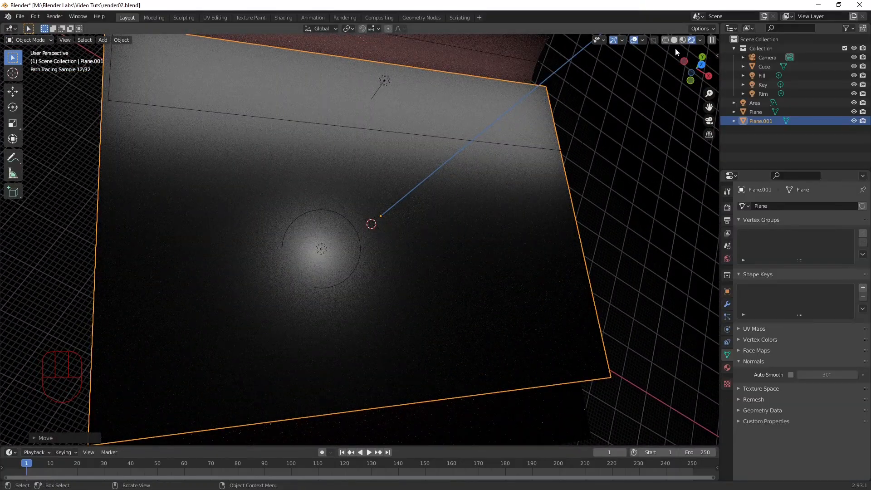
pyautogui.click(674, 40)
pyautogui.moveTo(157, 181); pyautogui.dragTo(339, 291, button='middle')
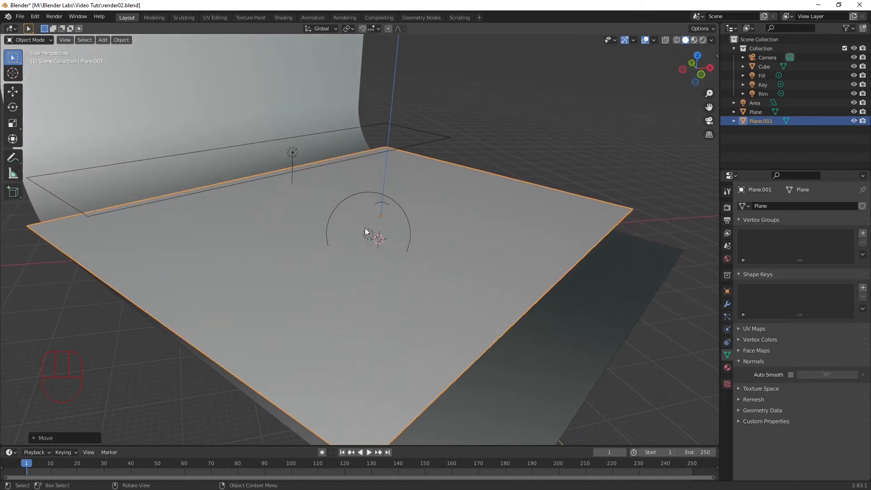
pyautogui.moveTo(478, 158)
pyautogui.mouseDown(button='middle')
pyautogui.moveTo(484, 190)
pyautogui.moveTo(475, 206)
pyautogui.moveTo(461, 197)
pyautogui.moveTo(480, 188)
pyautogui.moveTo(490, 166)
pyautogui.mouseUp(button='middle')
pyautogui.moveTo(295, 153); pyautogui.dragTo(334, 251, button='middle')
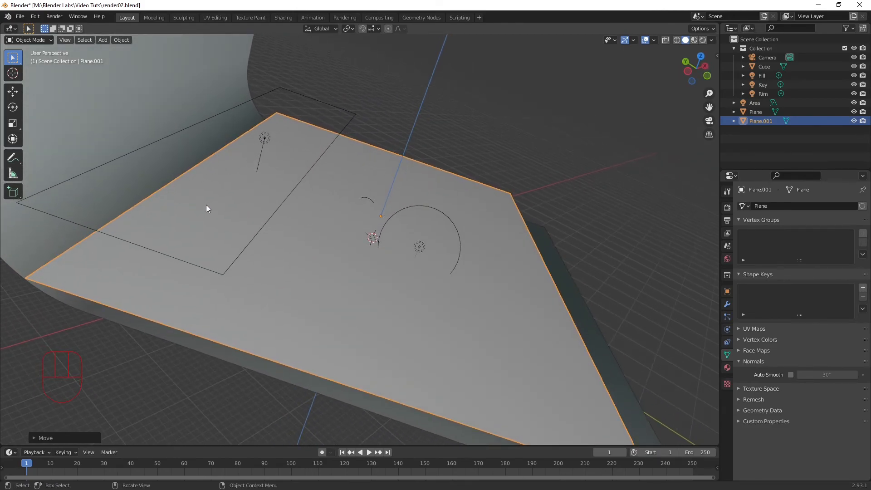
pyautogui.press('KP_0')
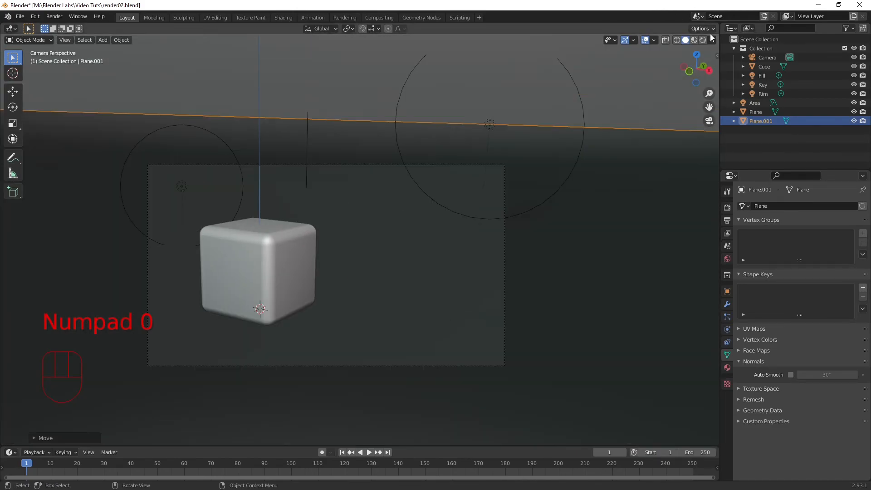
pyautogui.click(703, 40)
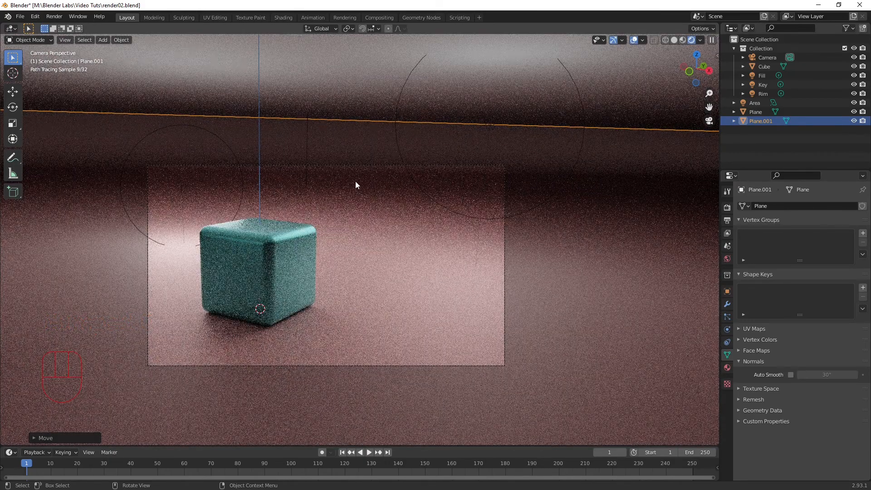
pyautogui.press('KP_7')
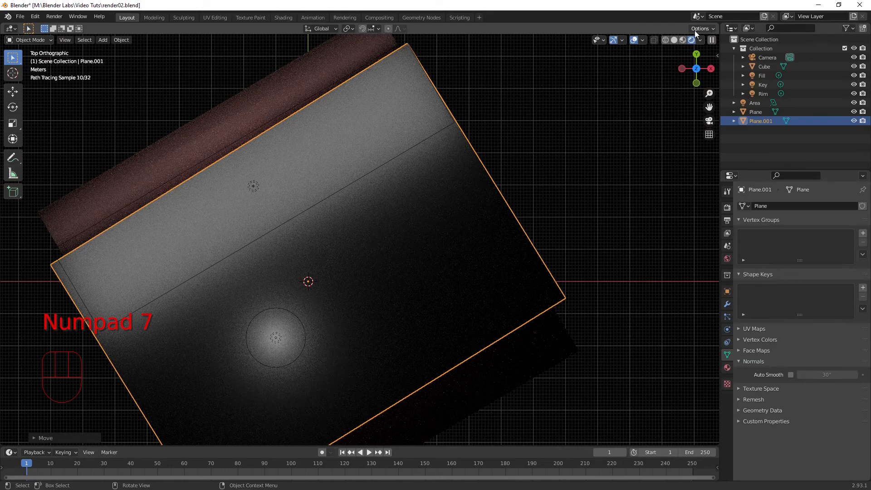
pyautogui.click(675, 39)
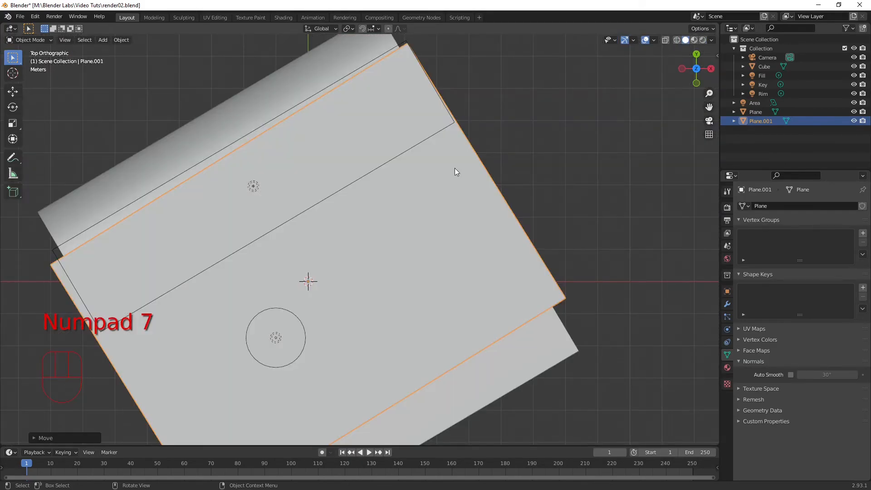
pyautogui.click(359, 224)
pyautogui.press('g')
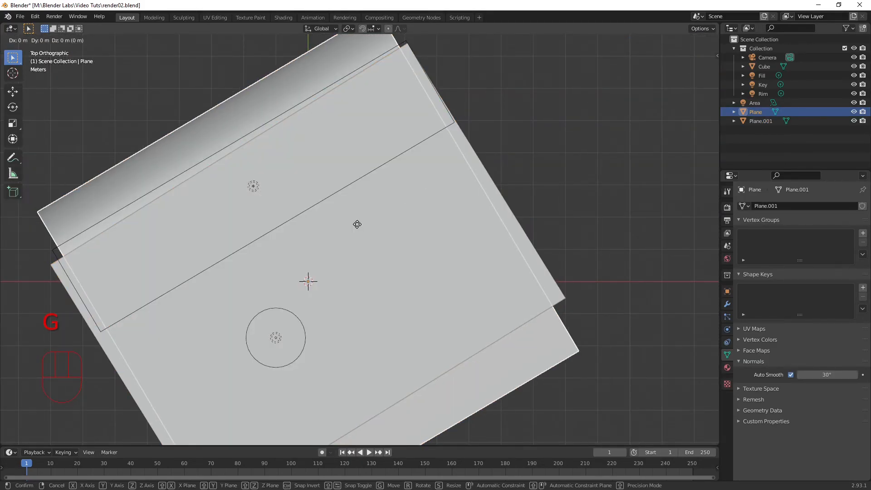
pyautogui.press('y')
pyautogui.press('y')
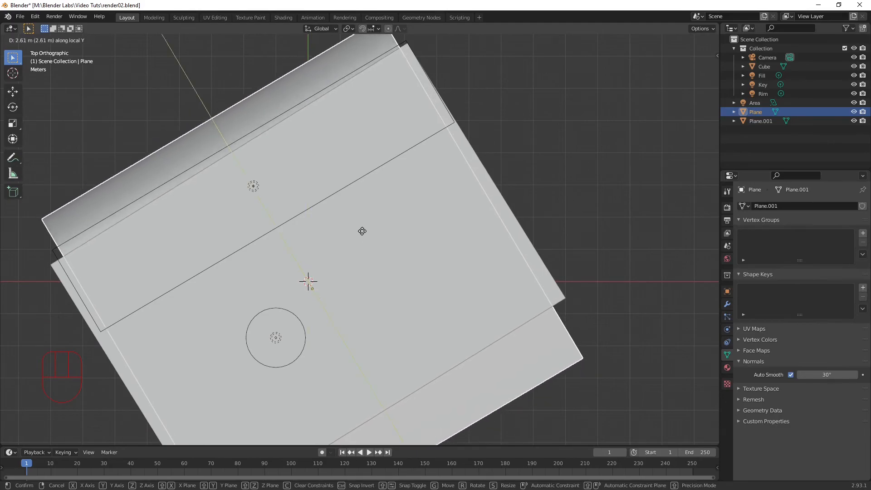
pyautogui.rightClick(363, 228)
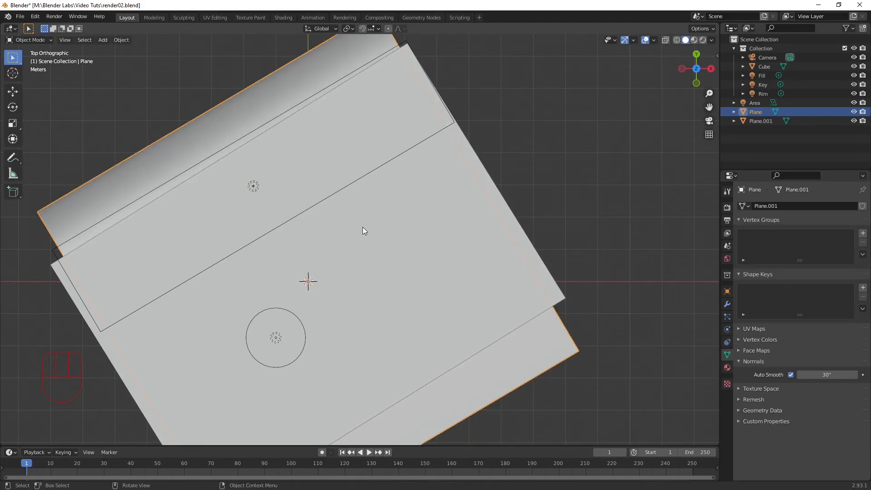
# Step: Select the overhead plane and move it about -20.4 m along its local Y axis, away from the backdrop's rear wall
pyautogui.click(117, 367)
pyautogui.press('g')
pyautogui.press('y')
pyautogui.press('y')
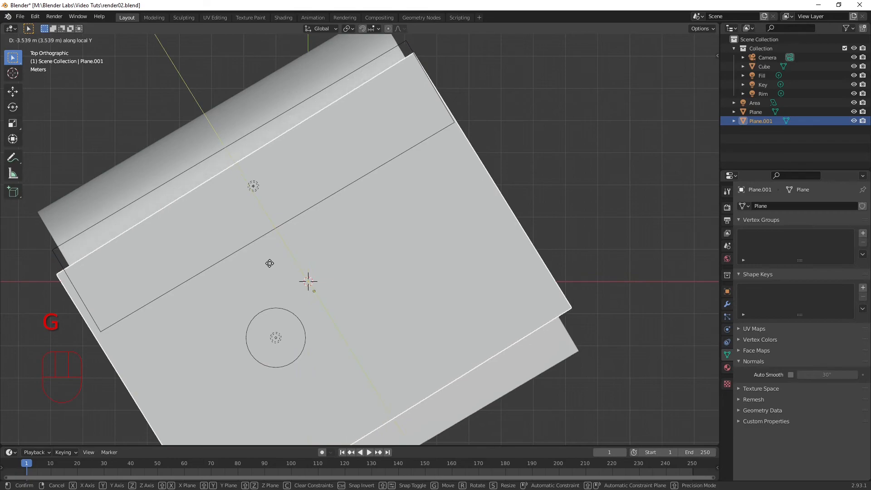
pyautogui.click(292, 309)
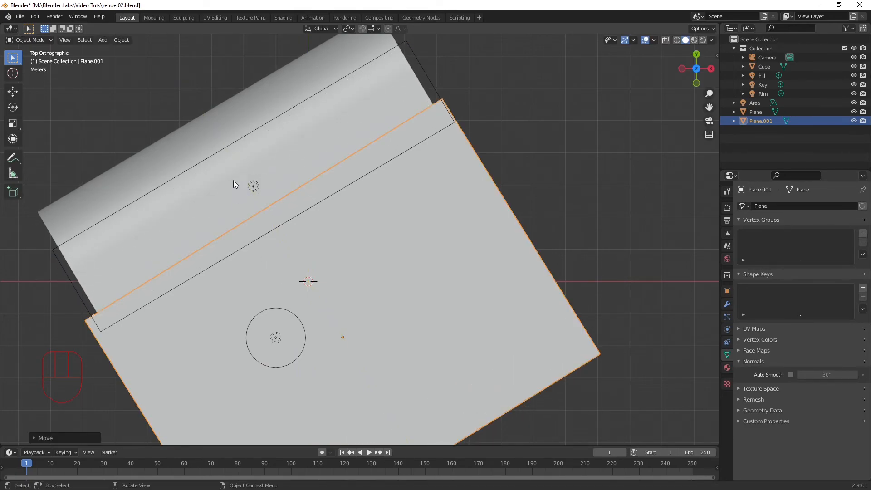
# Step: Rotate the overhead plane about -1° around the Z axis, deselect it, and check the rendered camera view
pyautogui.press('r')
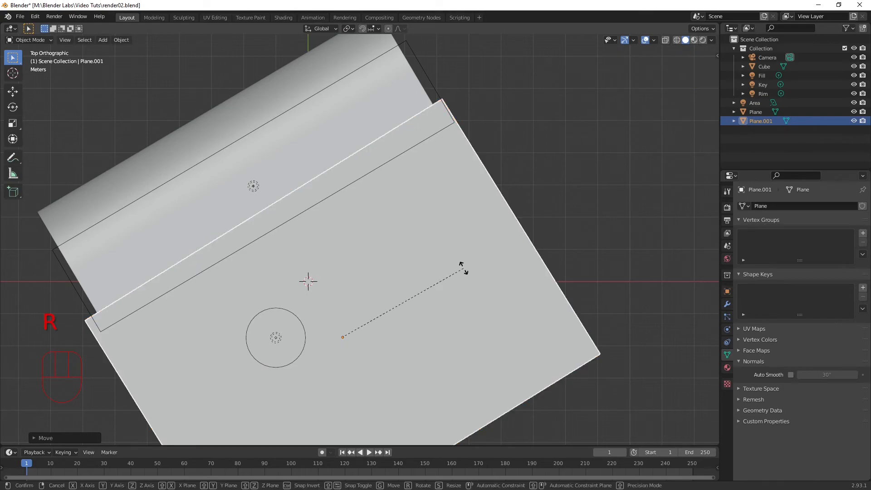
pyautogui.press('shift')
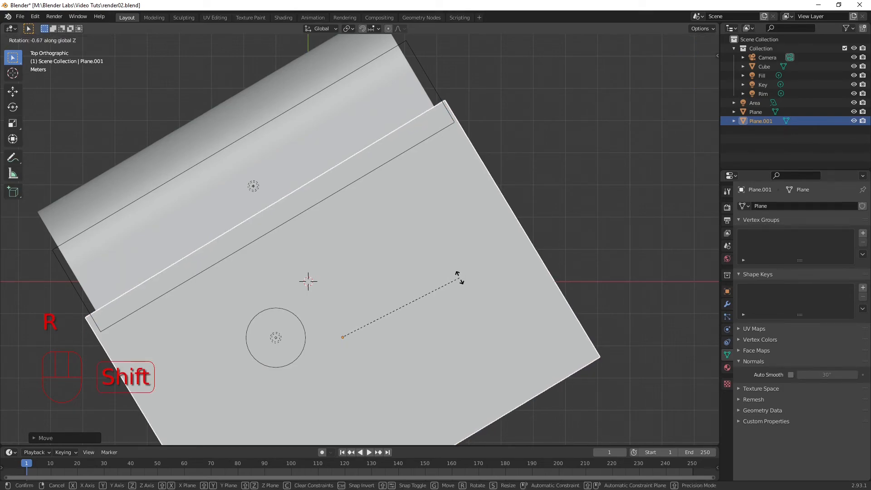
pyautogui.click(437, 310)
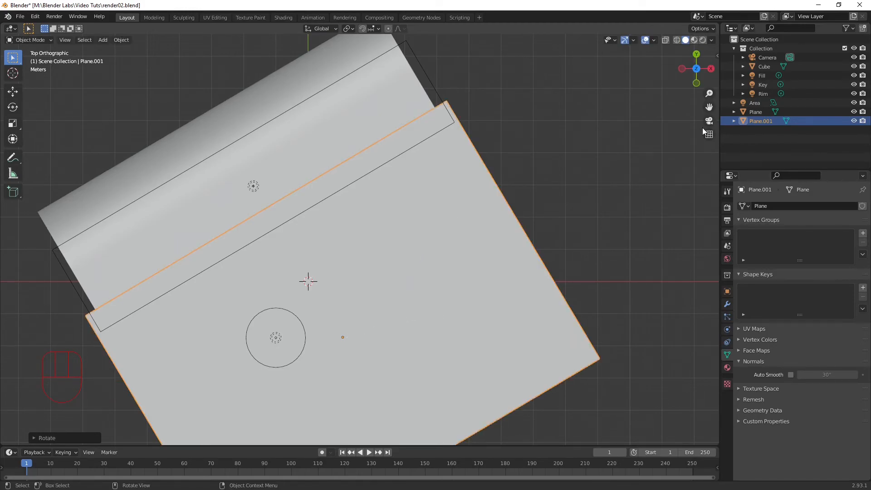
pyautogui.press('KP_0')
pyautogui.click(657, 53)
pyautogui.press('KP_0')
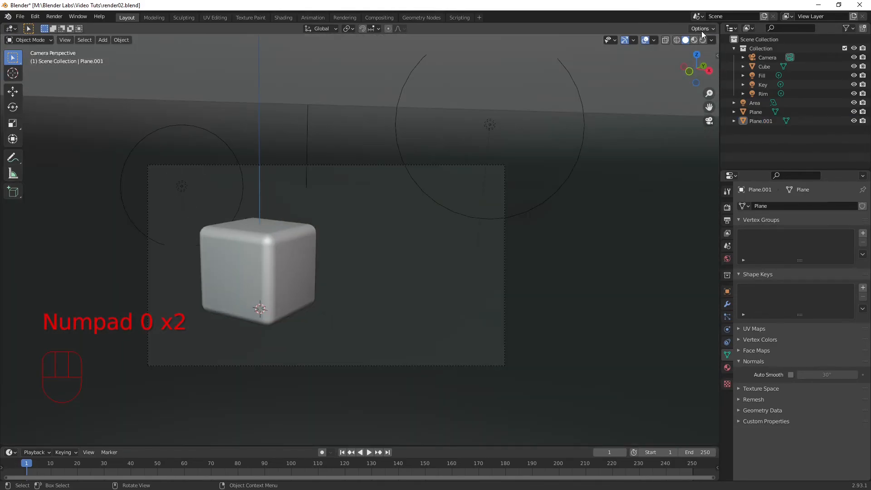
pyautogui.click(702, 39)
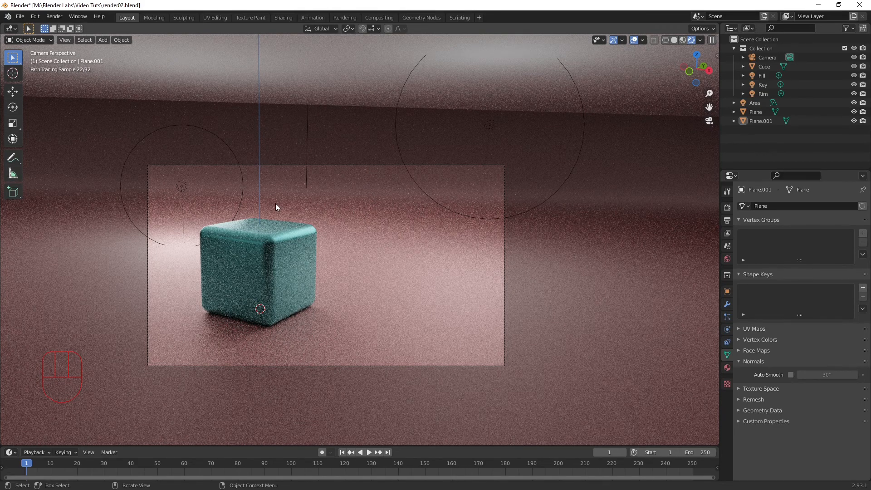
# Step: Select the overhead plane in a solid-shaded perspective view and switch it to Edit Mode
pyautogui.press('KP_7')
pyautogui.moveTo(416, 290)
pyautogui.mouseDown(button='middle')
pyautogui.moveTo(411, 227)
pyautogui.moveTo(465, 154)
pyautogui.mouseUp(button='middle')
pyautogui.click(674, 40)
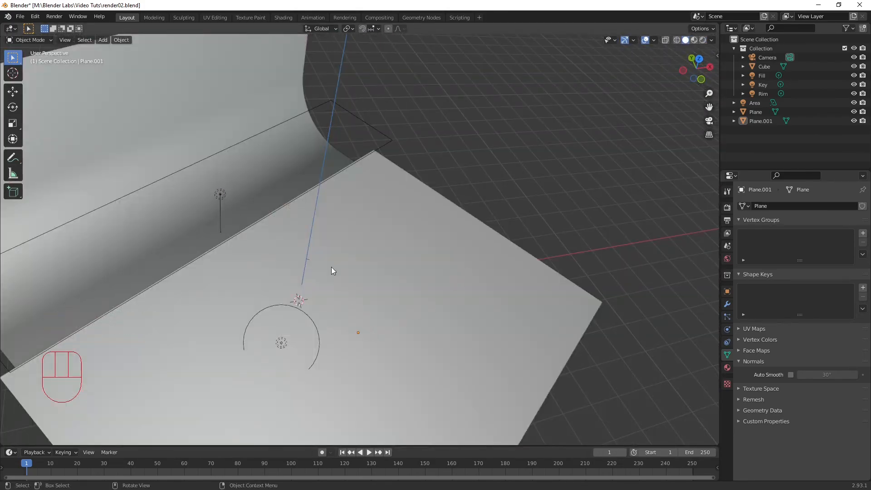
pyautogui.hotkey('ctrl', 'r')
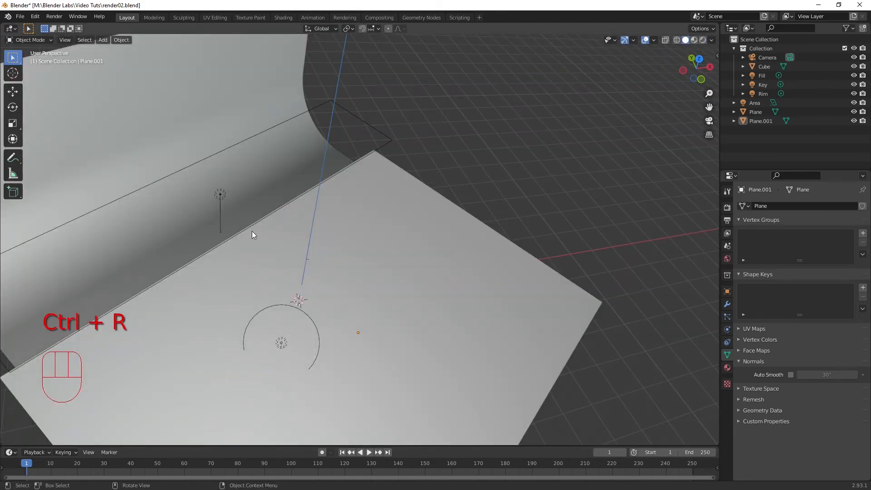
pyautogui.click(379, 230)
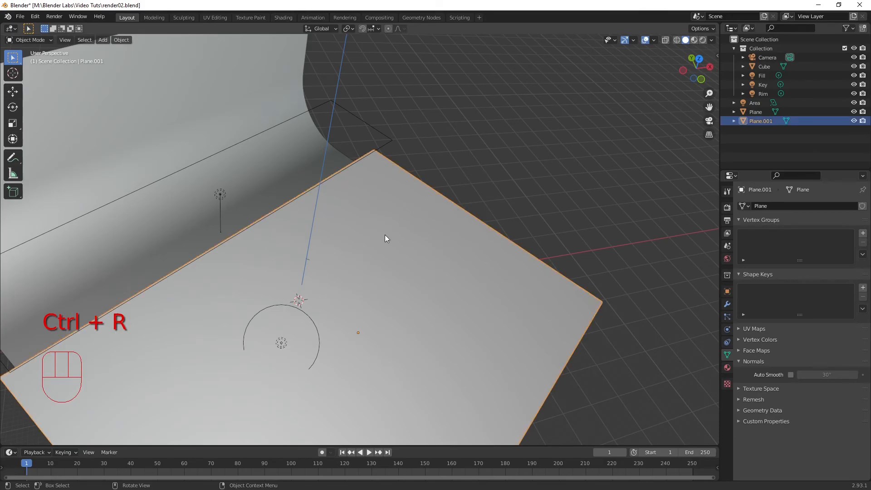
pyautogui.press('ctrl')
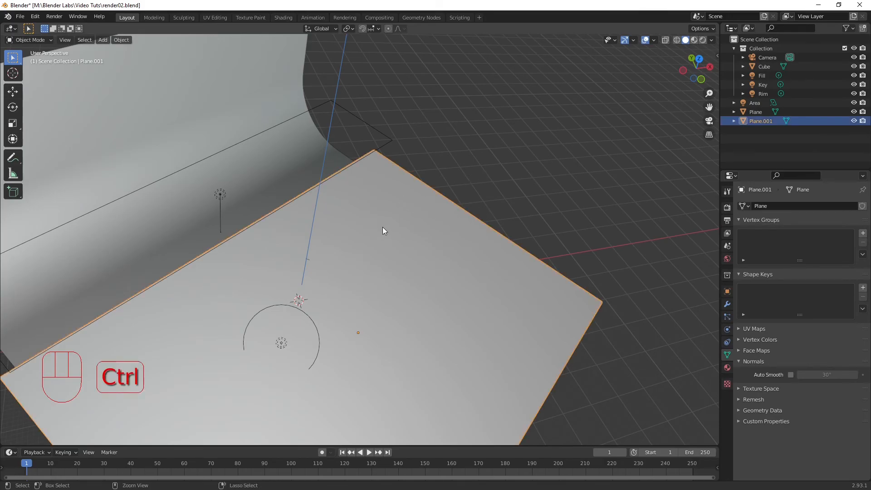
pyautogui.click(25, 40)
pyautogui.click(29, 59)
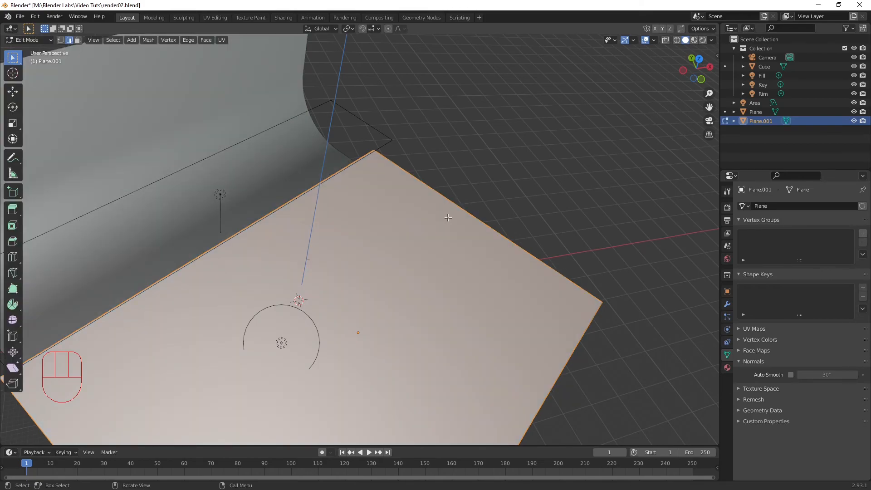
# Step: Add a loop cut across the overhead plane and slide it toward the backdrop's rear wall, by a factor of about -0.55
pyautogui.hotkey('ctrl', 'r')
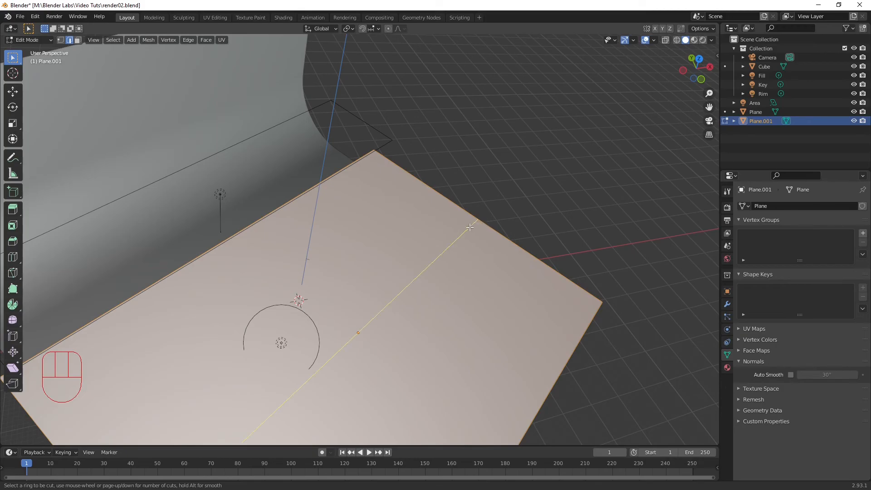
pyautogui.click(472, 227)
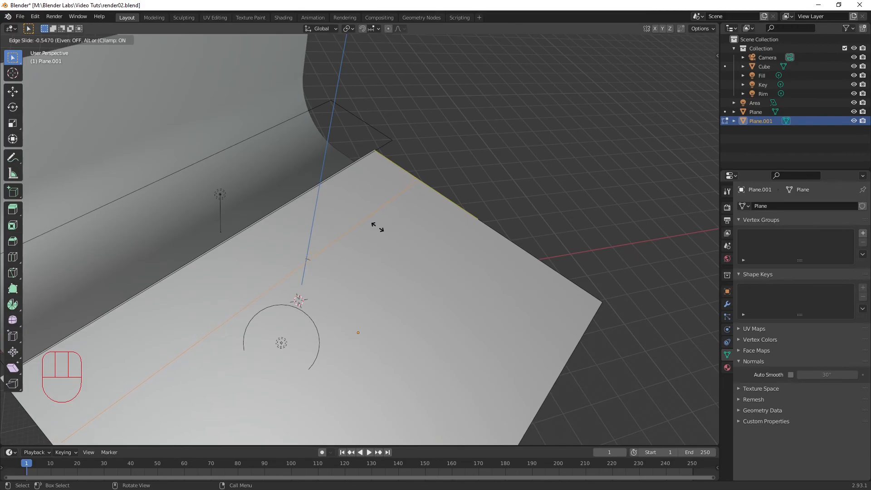
pyautogui.click(378, 229)
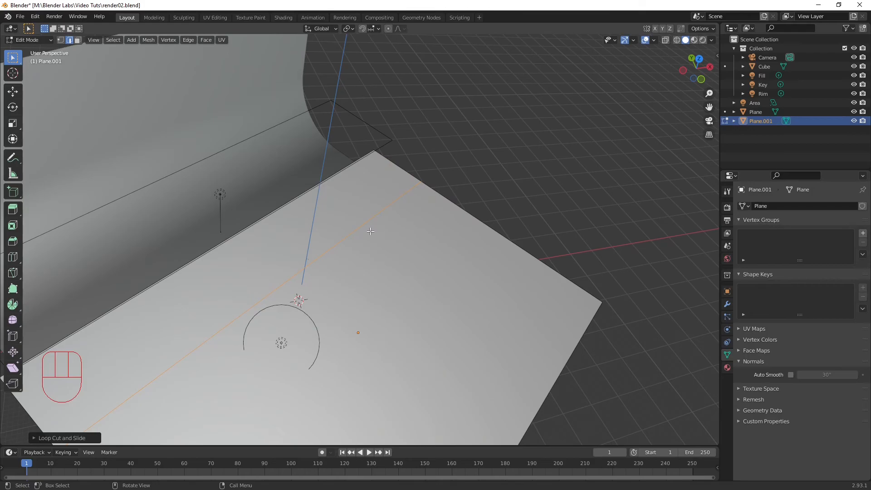
# Step: Add a second loop cut parallel to the existing one on the overhead plane and slide it alongside, by a factor of about -0.94
pyautogui.hotkey('ctrl', 'r')
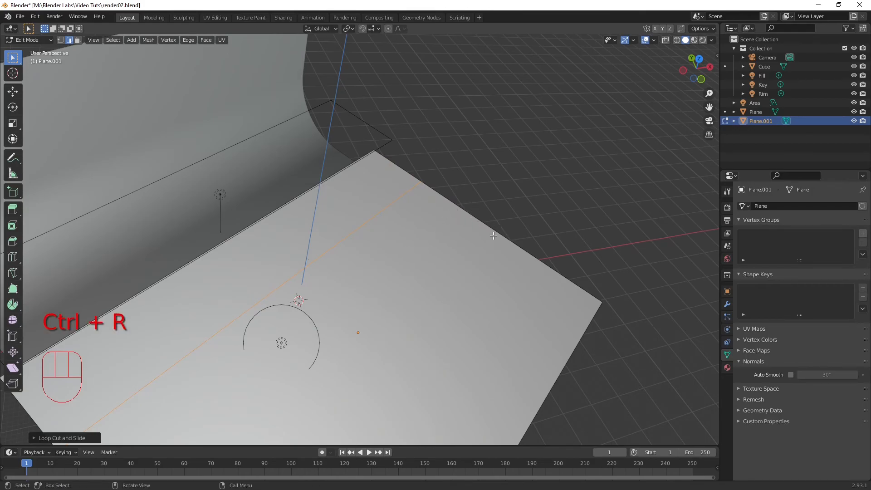
pyautogui.press('ctrl')
pyautogui.hotkey('ctrl', 'r')
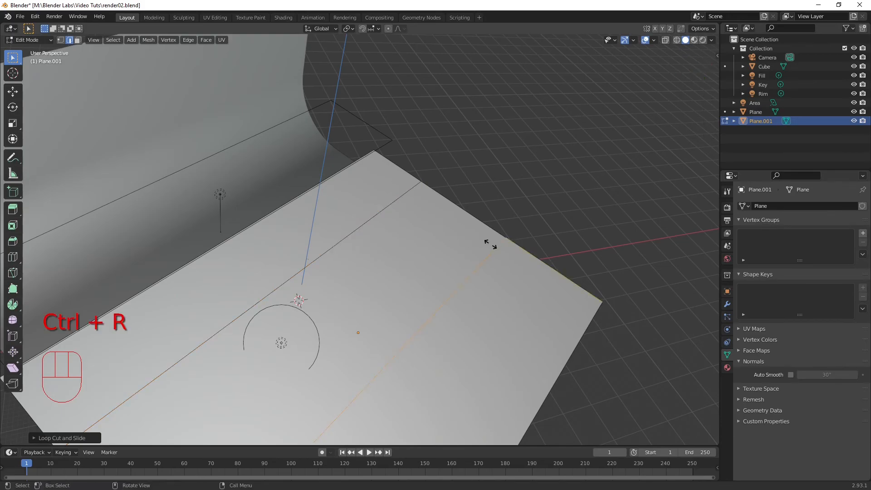
pyautogui.click(476, 238)
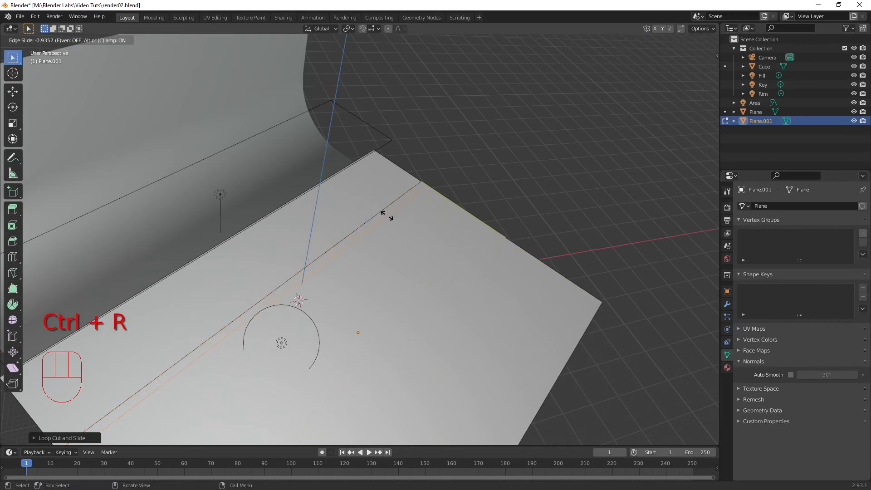
pyautogui.click(388, 214)
# Step: Add two more parallel loop cuts and slide each close to the previous pair, forming four closely spaced lengthwise lines
pyautogui.press('ctrl')
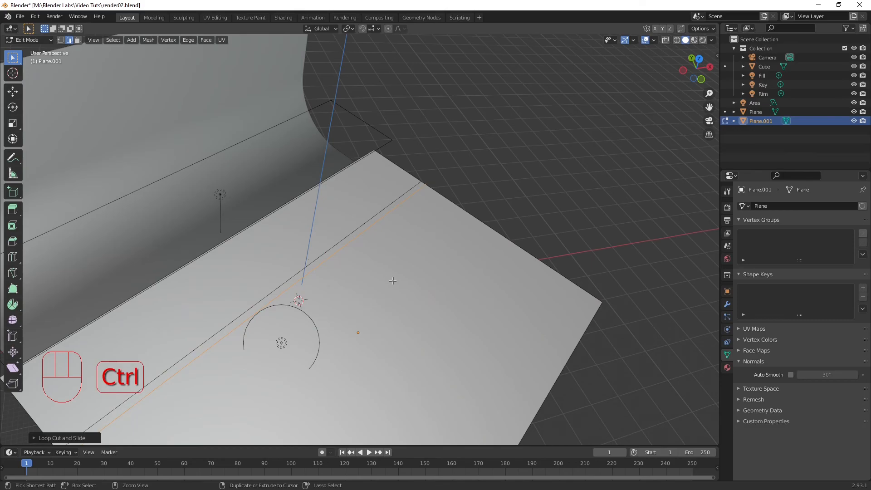
pyautogui.hotkey('ctrl', 'r')
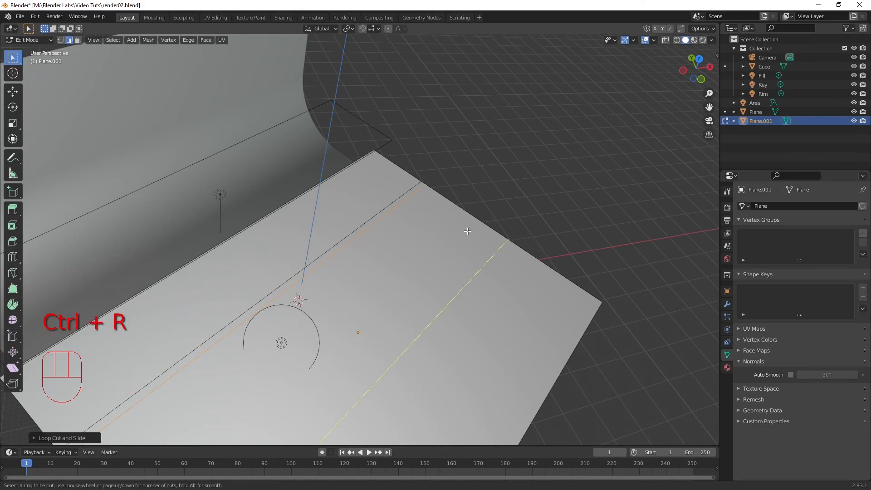
pyautogui.click(487, 221)
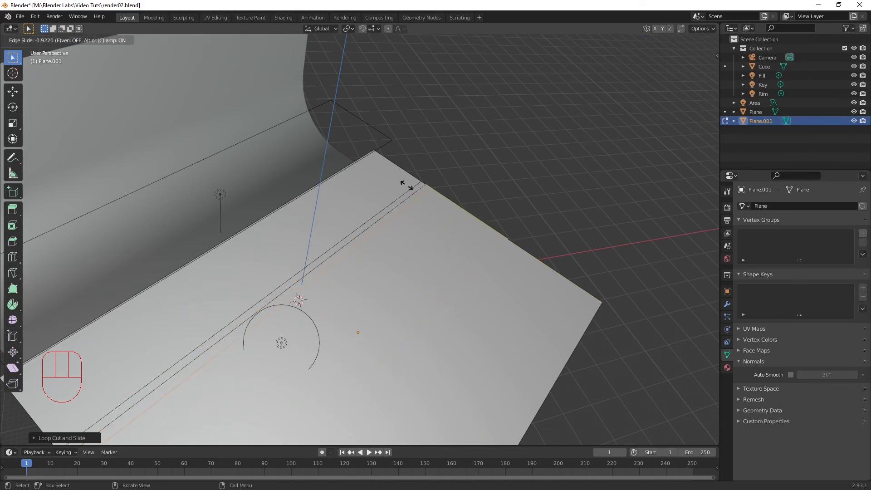
pyautogui.click(412, 186)
pyautogui.hotkey('ctrl', 'r')
pyautogui.click(481, 259)
pyautogui.click(409, 214)
# Step: Add two loop cuts in the overhead plane's other direction and slide them to cross the lengthwise cuts close together
pyautogui.hotkey('ctrl', 'r')
pyautogui.click(299, 230)
pyautogui.click(304, 227)
pyautogui.hotkey('ctrl', 'r')
pyautogui.click(259, 243)
pyautogui.click(356, 185)
# Step: Add two more crosswise loop cuts beside the first pair, forming a small grid where the four-line sets intersect
pyautogui.hotkey('ctrl', 'r')
pyautogui.hotkey('ctrl', 'r')
pyautogui.click(210, 288)
pyautogui.click(344, 202)
pyautogui.hotkey('ctrl', 'r')
pyautogui.click(183, 276)
pyautogui.click(289, 239)
# Step: Select the four corner faces of the small grid in face select mode and delete them to open four holes
pyautogui.moveTo(350, 306); pyautogui.dragTo(324, 295, button='middle')
pyautogui.scroll(-6, 324, 295)
pyautogui.scroll(7, 324, 295)
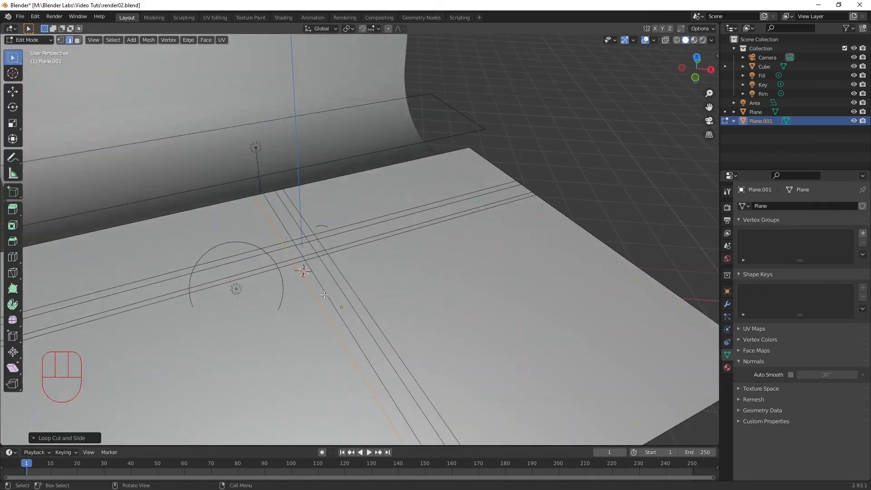
pyautogui.scroll(8, 323, 295)
pyautogui.scroll(-3, 334, 273)
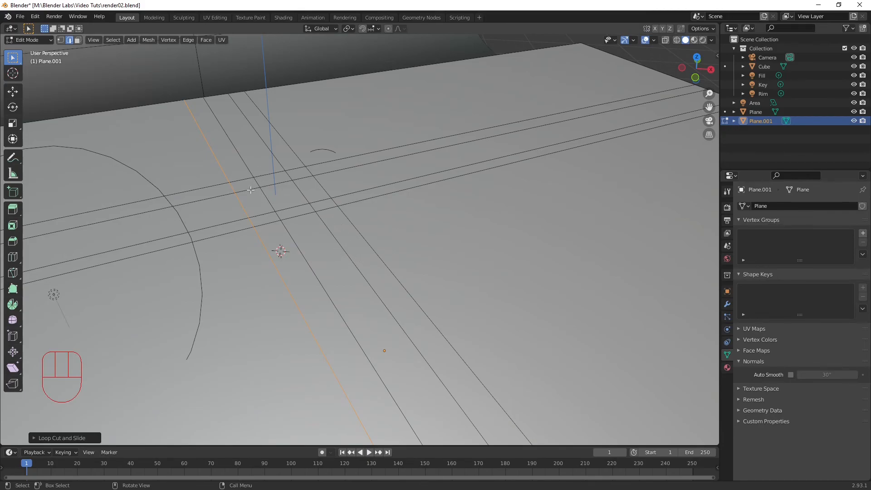
pyautogui.press('3')
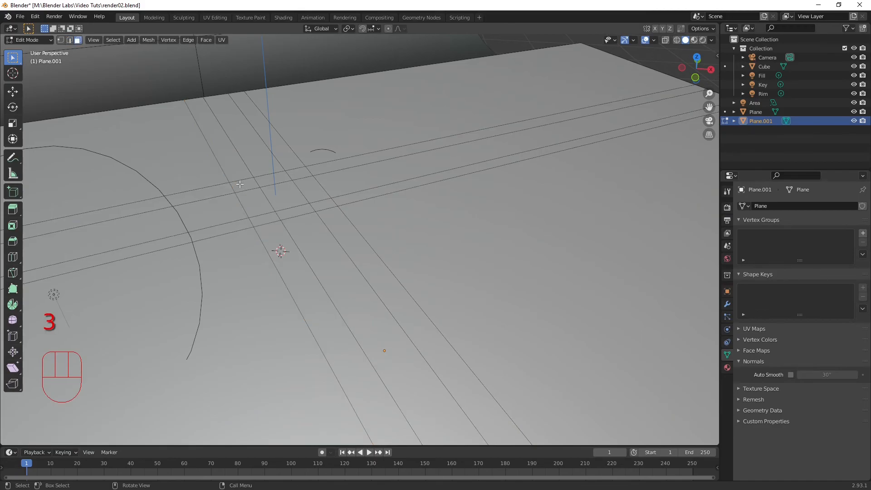
pyautogui.click(240, 184)
pyautogui.click(294, 175)
pyautogui.keyDown('shift'); pyautogui.click(323, 204); pyautogui.keyUp('shift')
pyautogui.keyDown('shift'); pyautogui.click(265, 219); pyautogui.keyUp('shift')
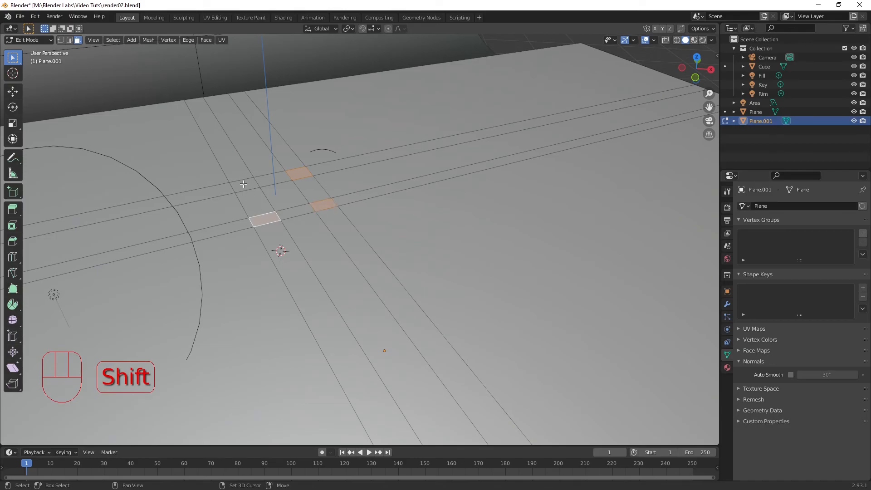
pyautogui.keyDown('shift'); pyautogui.click(244, 184); pyautogui.keyUp('shift')
pyautogui.press('Delete')
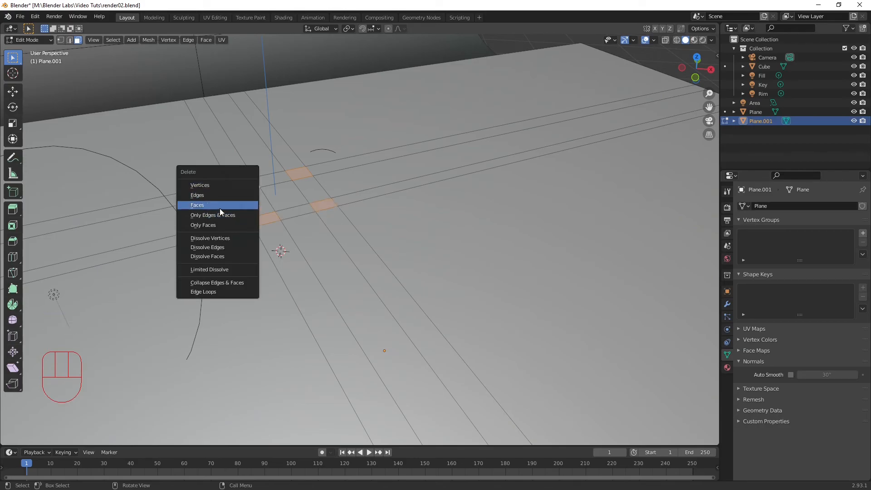
pyautogui.click(222, 208)
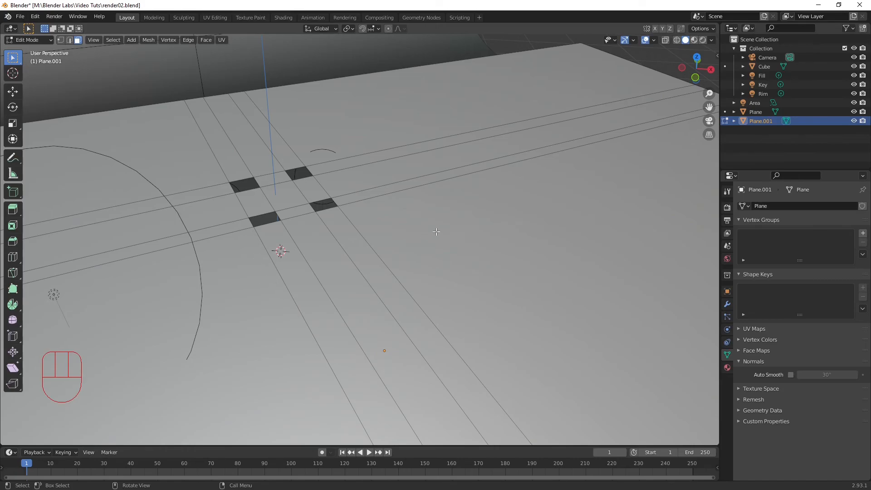
# Step: Check the four openings in the rendered camera view and return to Object Mode
pyautogui.press('KP_0')
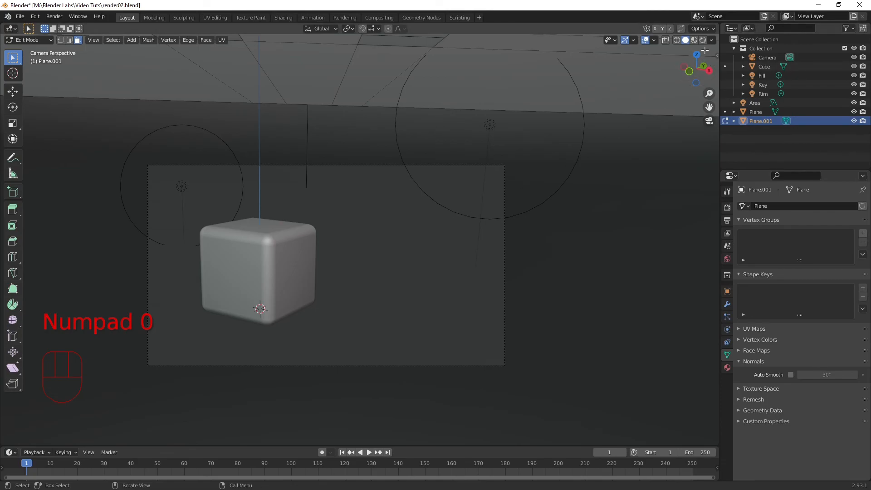
pyautogui.click(703, 40)
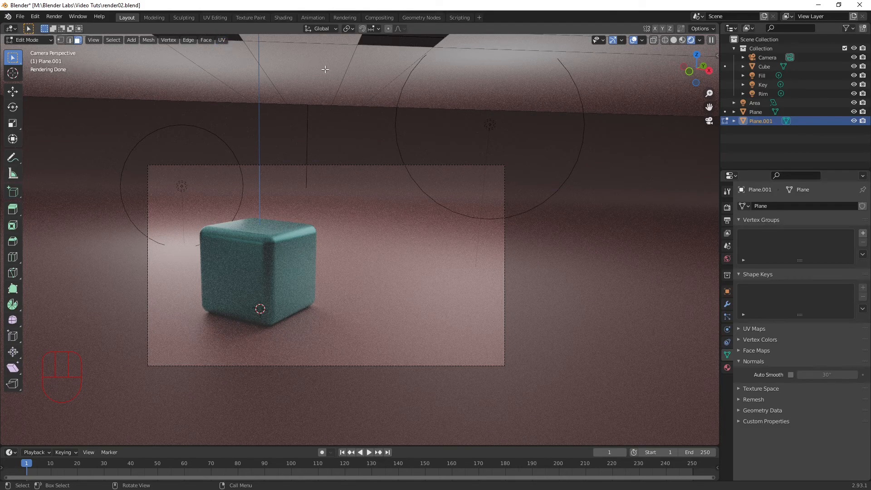
pyautogui.press('Tab')
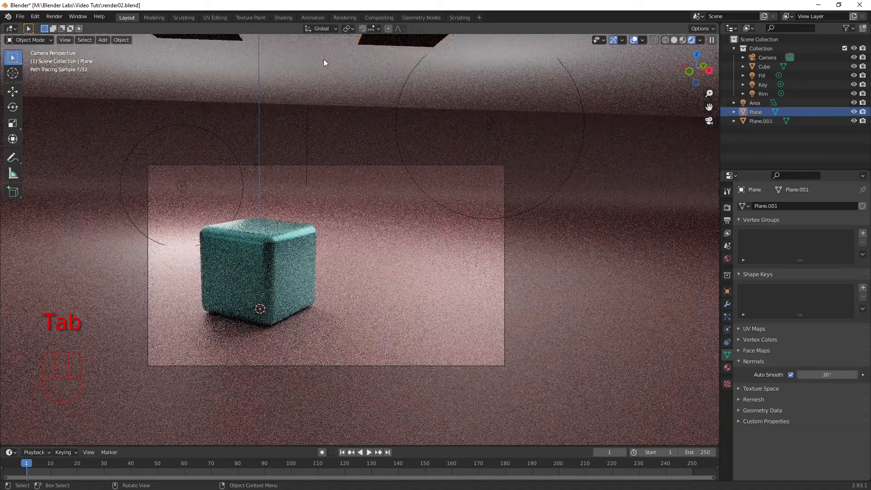
# Step: Move the overhead plane freely in the camera view, and shift it along its local X axis to reposition the openings
pyautogui.press('g')
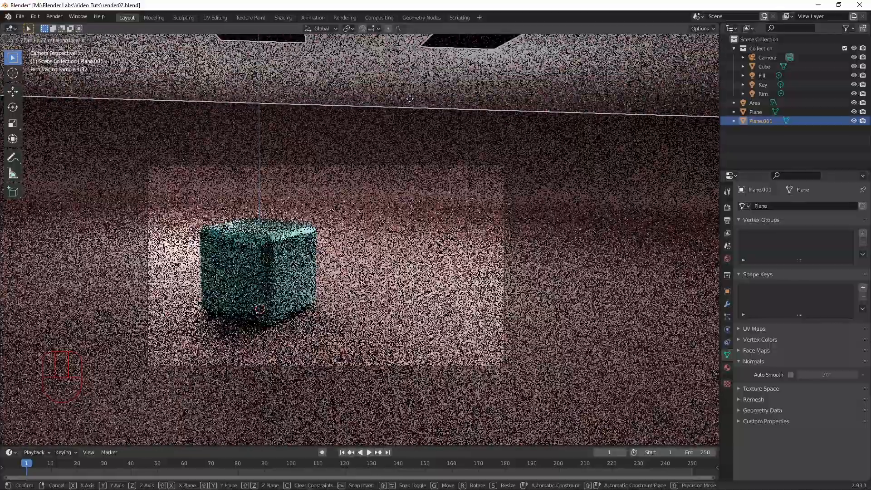
pyautogui.click(409, 99)
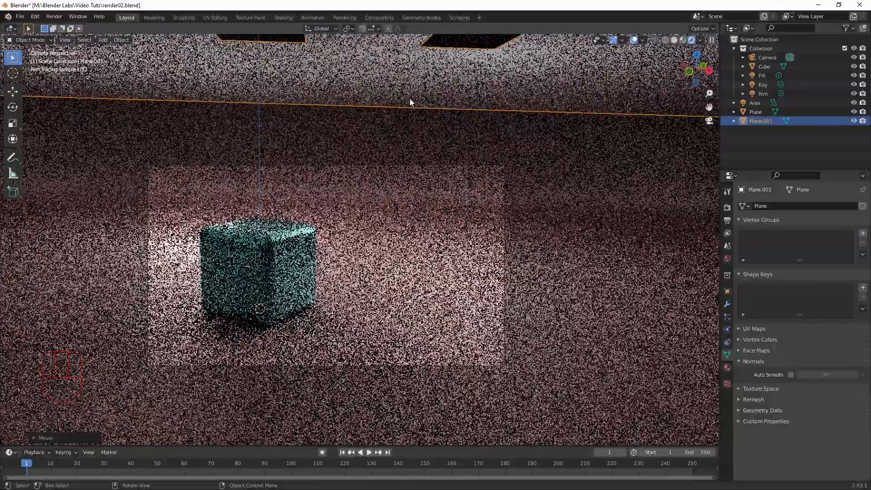
pyautogui.press('g')
pyautogui.press('x')
pyautogui.press('x')
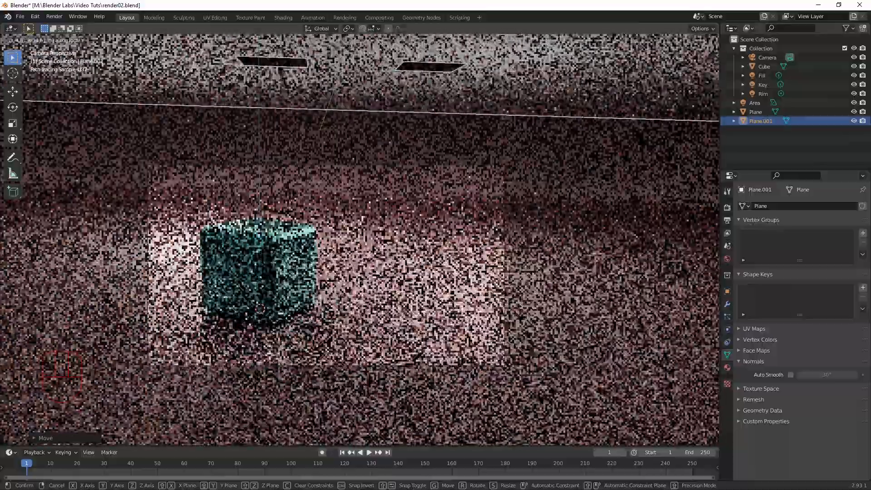
pyautogui.click(303, 321)
# Step: Show the overhead plane from the top in solid shading and switch it to Edit Mode
pyautogui.press('KP_7')
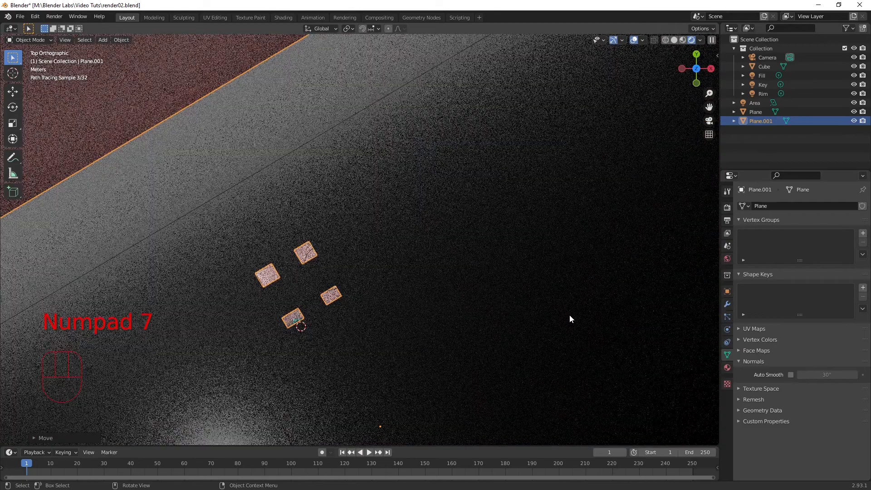
pyautogui.click(674, 39)
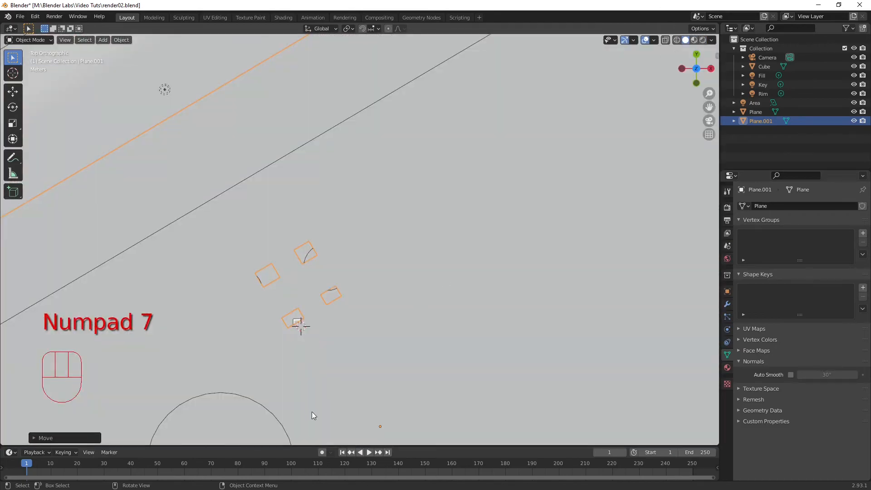
pyautogui.press('Tab')
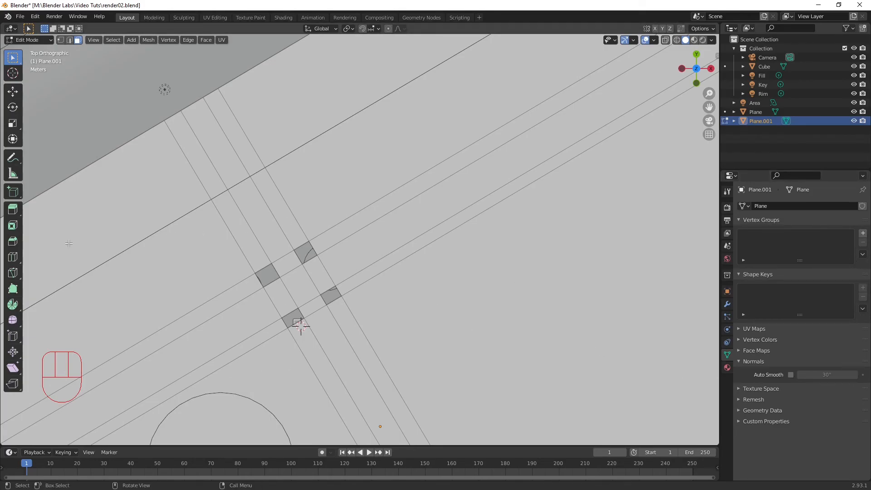
# Step: Select the inner crosswise edge line beside two of the openings and slide it by a factor of about 0.33, widening those openings
pyautogui.moveTo(303, 295); pyautogui.dragTo(432, 219, button='middle')
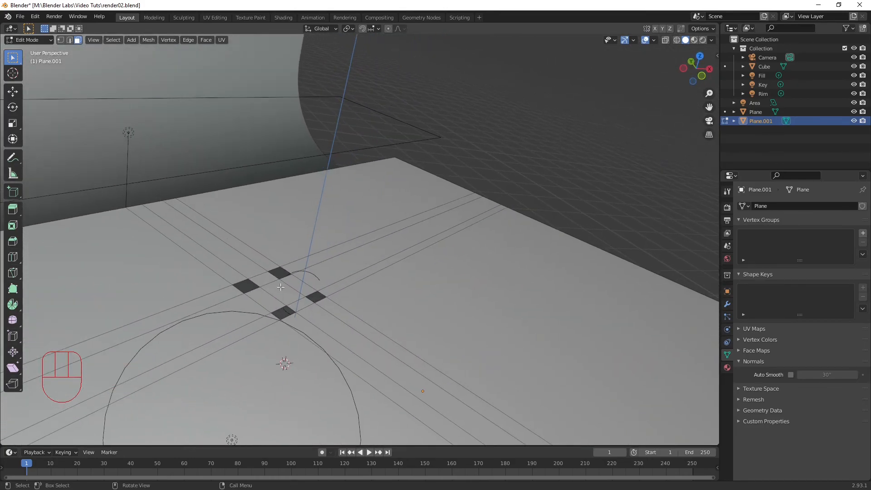
pyautogui.press('2')
pyautogui.click(246, 257)
pyautogui.keyDown('alt'); pyautogui.click(226, 264); pyautogui.keyUp('alt')
pyautogui.click(253, 261)
pyautogui.keyDown('ctrl'); pyautogui.click(402, 361); pyautogui.keyUp('ctrl')
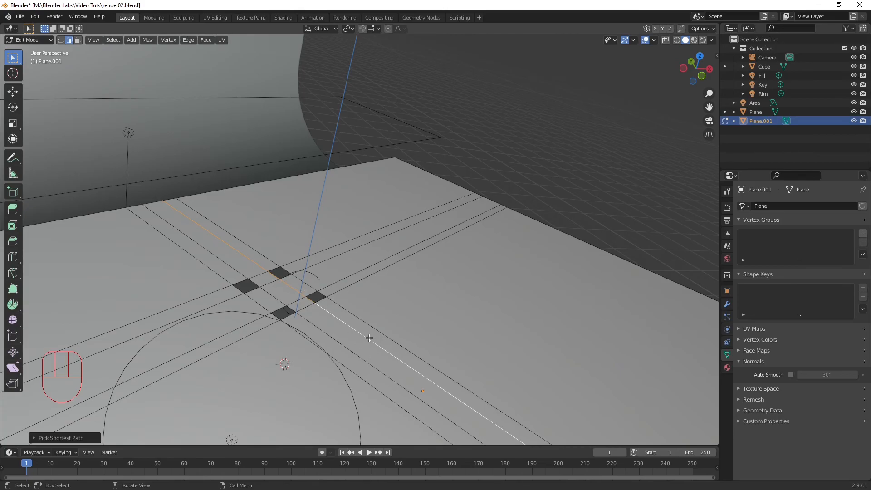
pyautogui.press('g')
pyautogui.press('g')
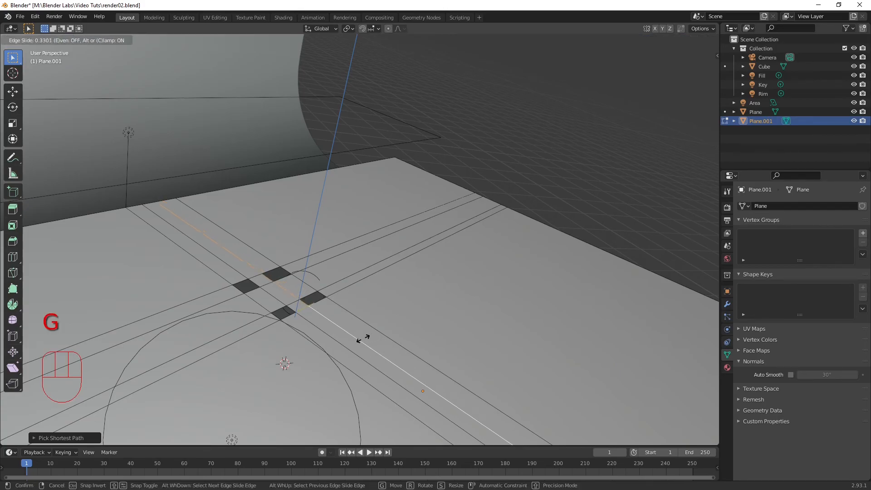
pyautogui.click(361, 337)
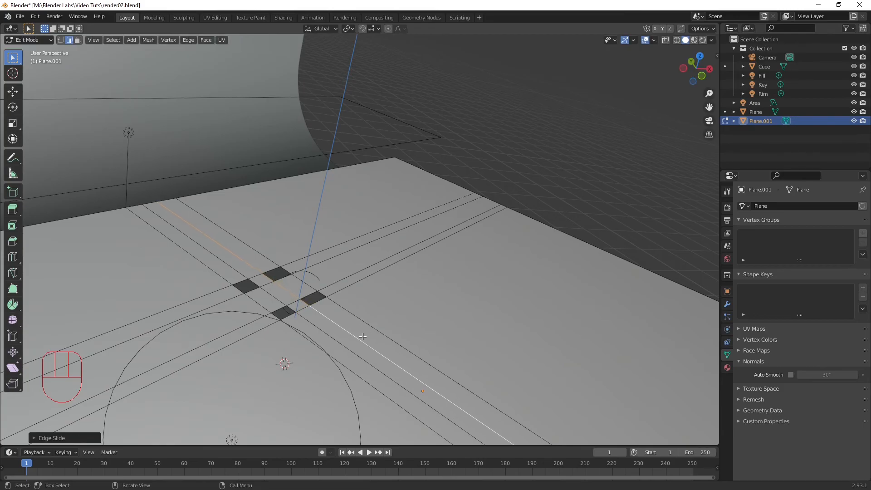
# Step: Select the outer crosswise edge line bounding the widened openings and slide it inward by a factor of about 0.47
pyautogui.hotkey('ctrl', 'z')
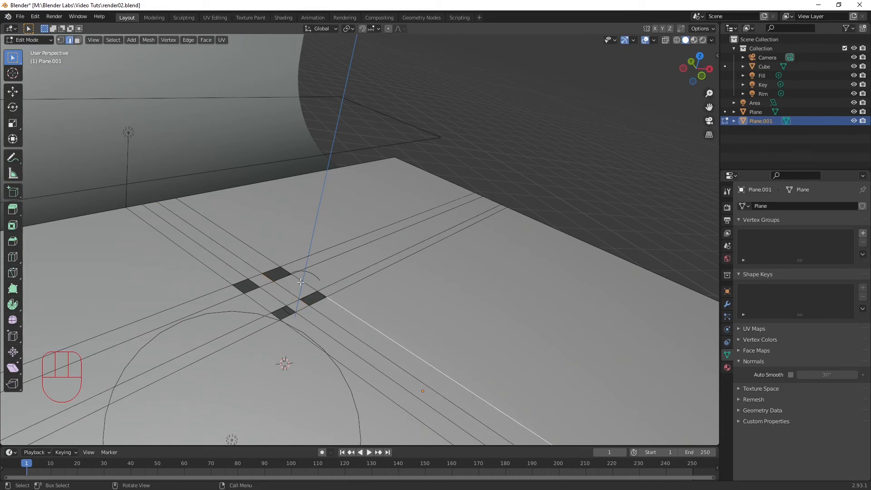
pyautogui.keyDown('ctrl'); pyautogui.click(267, 257); pyautogui.keyUp('ctrl')
pyautogui.press('g')
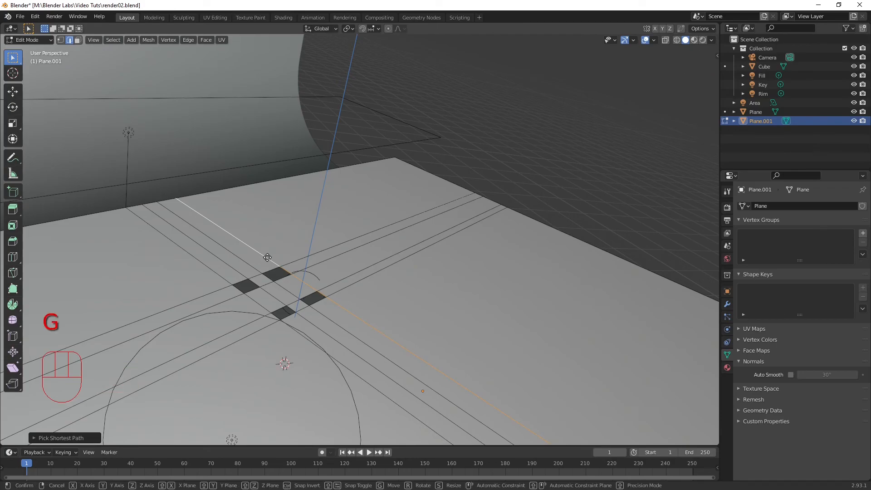
pyautogui.press('g')
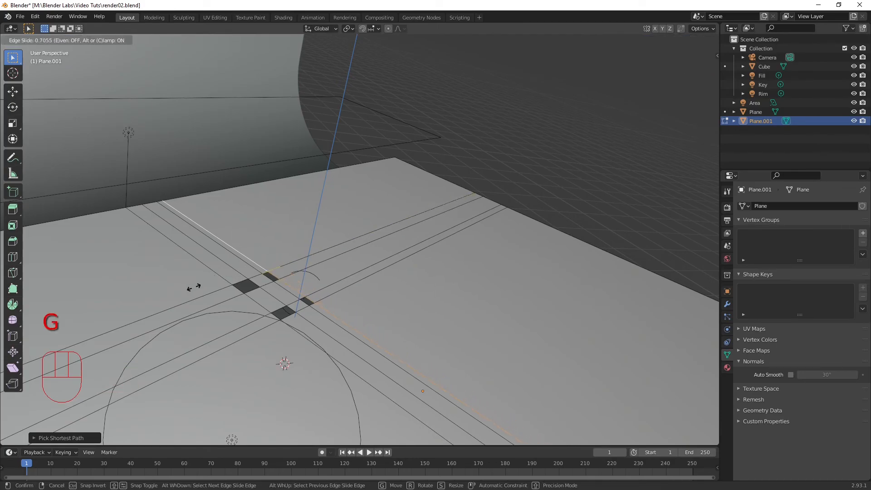
pyautogui.click(216, 269)
# Step: Slide the two crosswise edge lines bounding the other pair of openings toward the first pair
pyautogui.click(241, 274)
pyautogui.keyDown('ctrl'); pyautogui.click(314, 325); pyautogui.keyUp('ctrl')
pyautogui.press('g')
pyautogui.press('g')
pyautogui.click(325, 318)
pyautogui.press('g')
pyautogui.press('g')
pyautogui.click(331, 276)
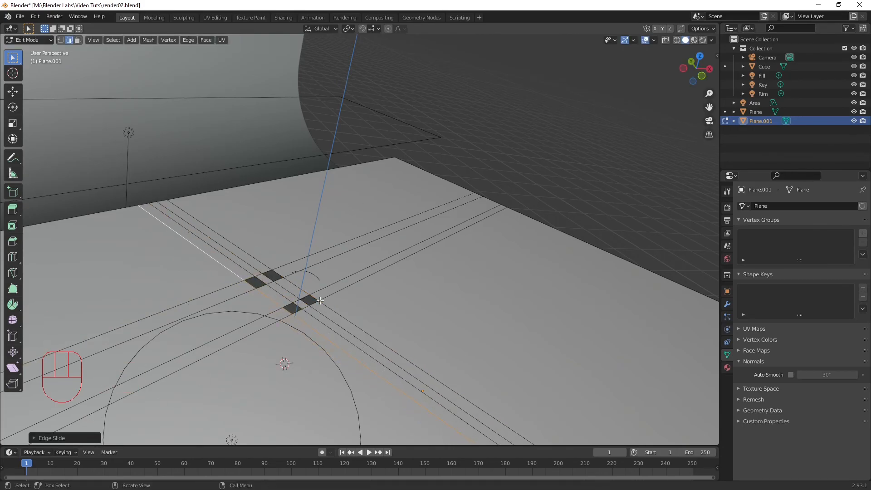
# Step: Select the inner lengthwise edge line bounding the two openings farthest from the backdrop's wall and slide it
pyautogui.click(343, 278)
pyautogui.keyDown('ctrl'); pyautogui.click(254, 321); pyautogui.keyUp('ctrl')
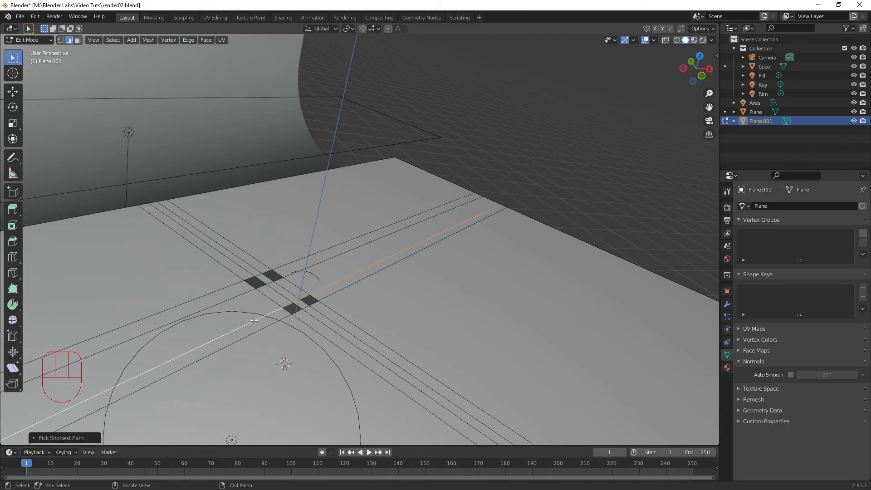
pyautogui.press('g')
pyautogui.press('g')
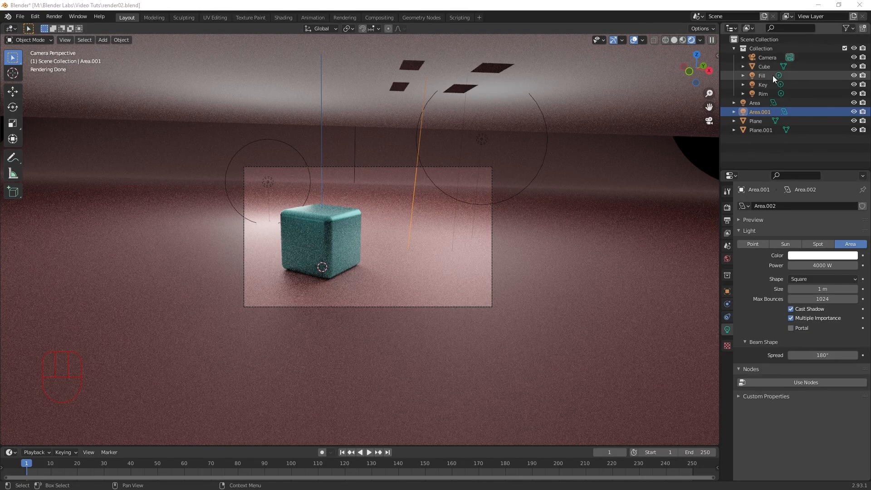
# Step: Hide the Fill, Key and Rim lights in the viewport
pyautogui.click(853, 75)
pyautogui.click(853, 84)
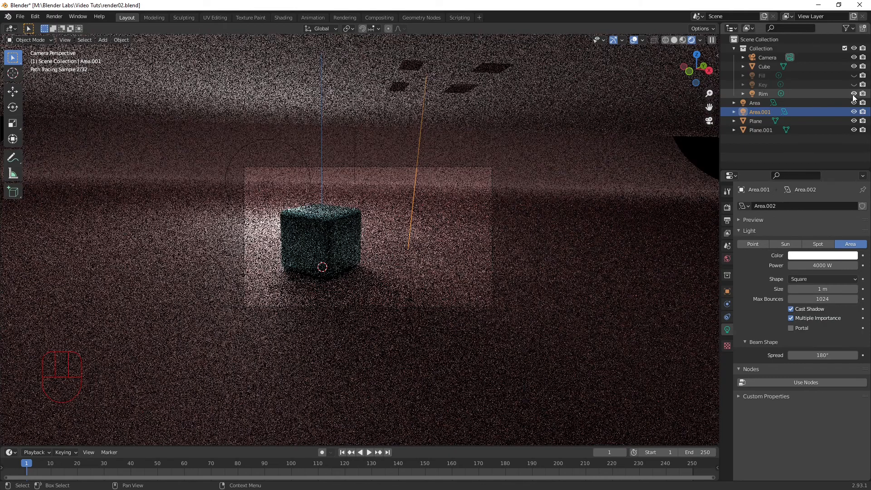
pyautogui.click(854, 94)
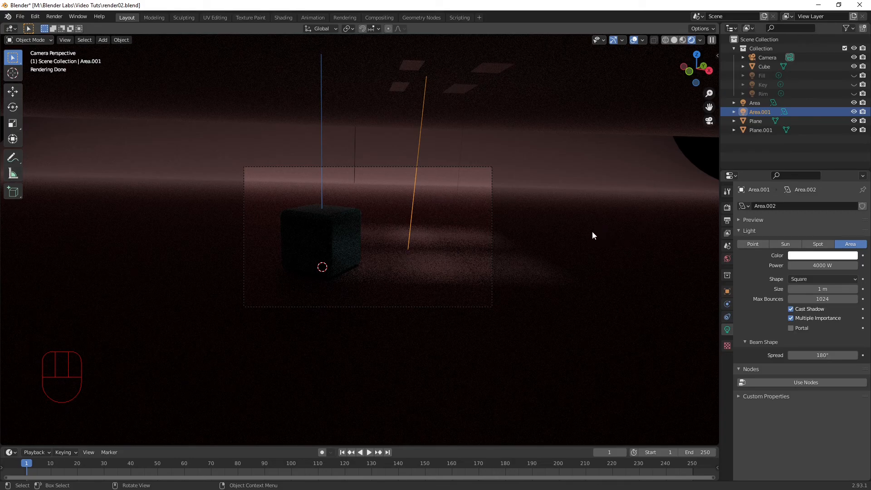
# Step: Set the power of the Area.001 light to 1000 W
pyautogui.click(826, 266)
pyautogui.hotkey('ctrl', 'a')
pyautogui.write('1000')
pyautogui.press('Return')
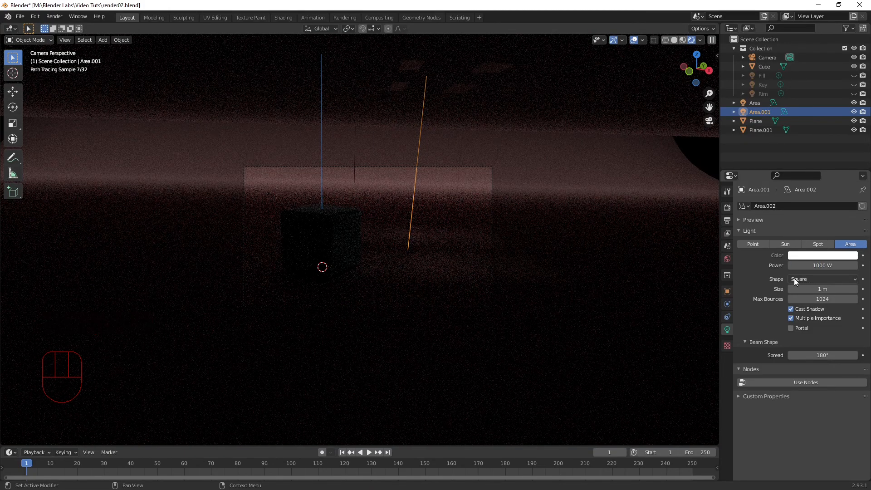
# Step: Set the power of the Area.001 light to 4000 W
pyautogui.click(814, 263)
pyautogui.write('4')
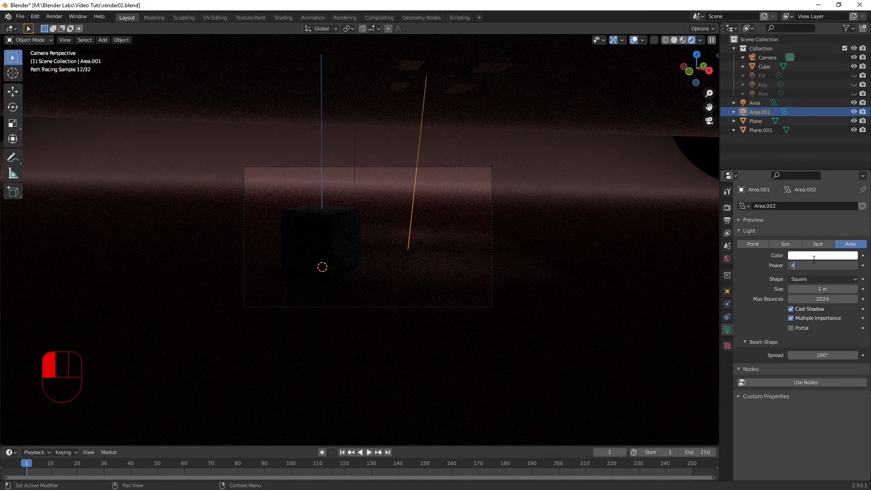
pyautogui.write('000')
pyautogui.click(814, 259)
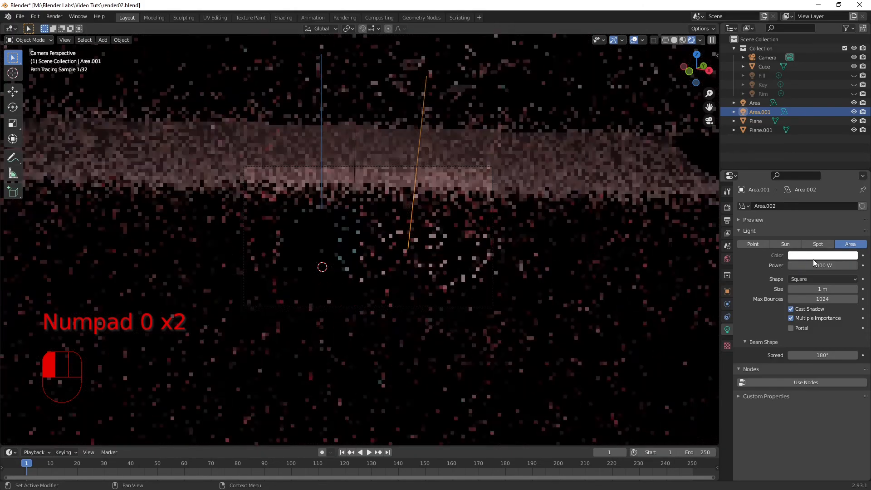
# Step: Reduce the Area.001 light's size to 0.03 m, and enlarge it again to 0.37 m for softer shadows
pyautogui.click(822, 289)
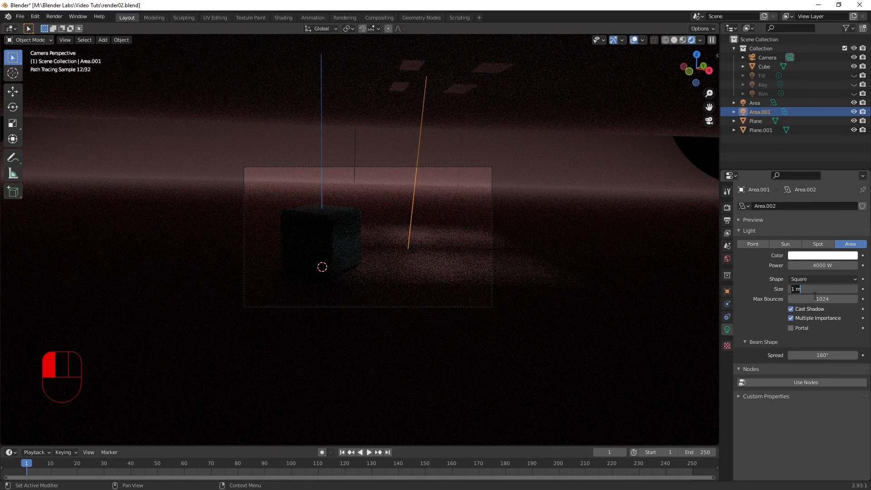
pyautogui.press('Return')
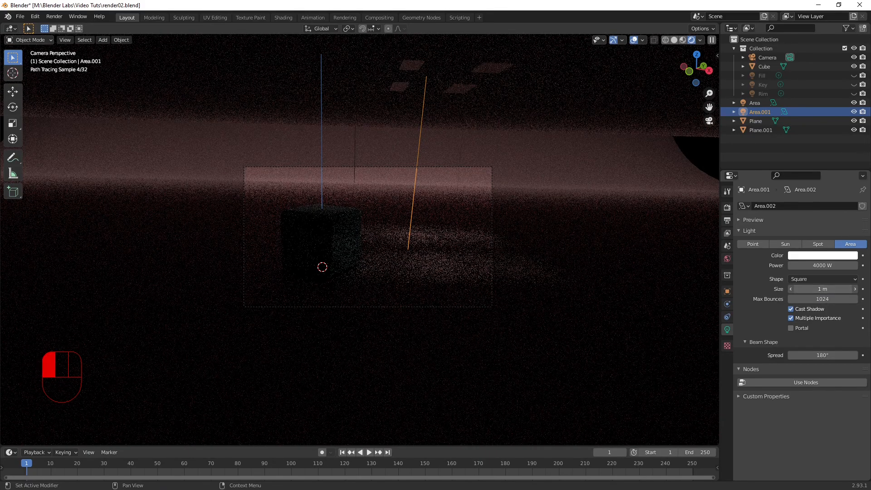
pyautogui.moveTo(822, 289); pyautogui.dragTo(803, 291)
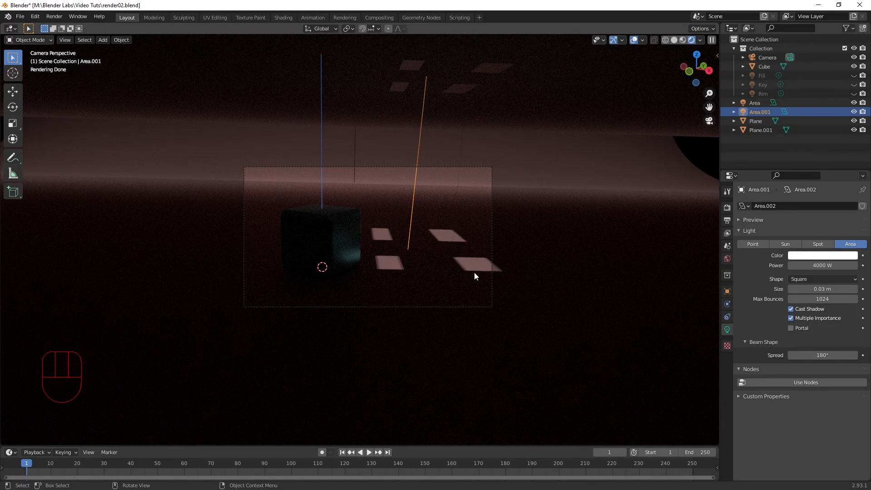
pyautogui.moveTo(821, 289); pyautogui.dragTo(868, 289)
pyautogui.moveTo(811, 289); pyautogui.dragTo(812, 290)
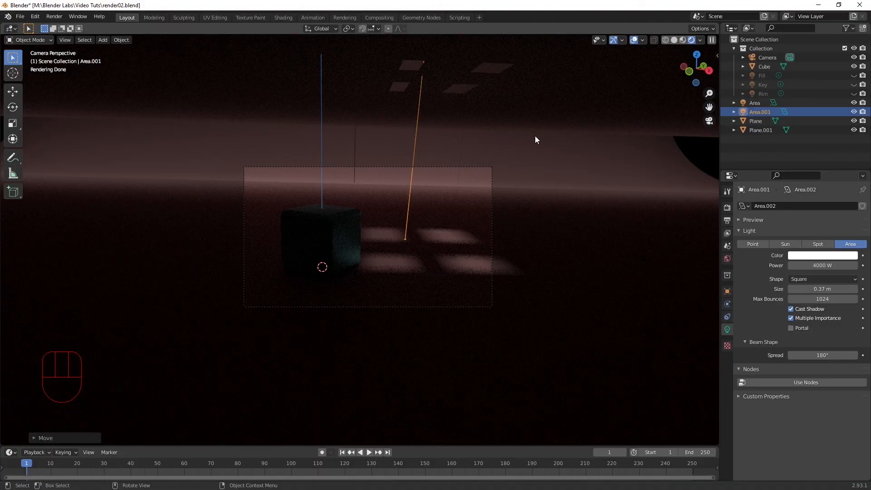
# Step: Adjust the Area.001 light's height along the global Z axis in two moves, finally lowering it by about 7.7 m
pyautogui.press('g')
pyautogui.press('z')
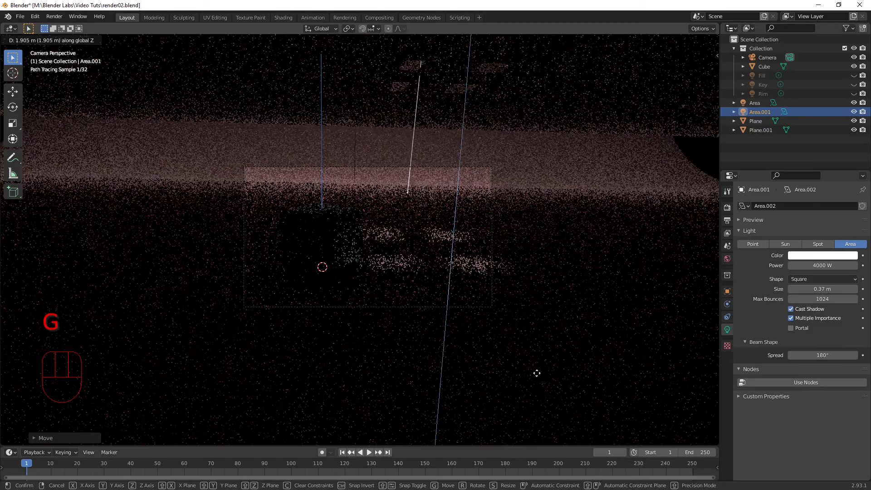
pyautogui.click(536, 379)
pyautogui.press('g')
pyautogui.press('z')
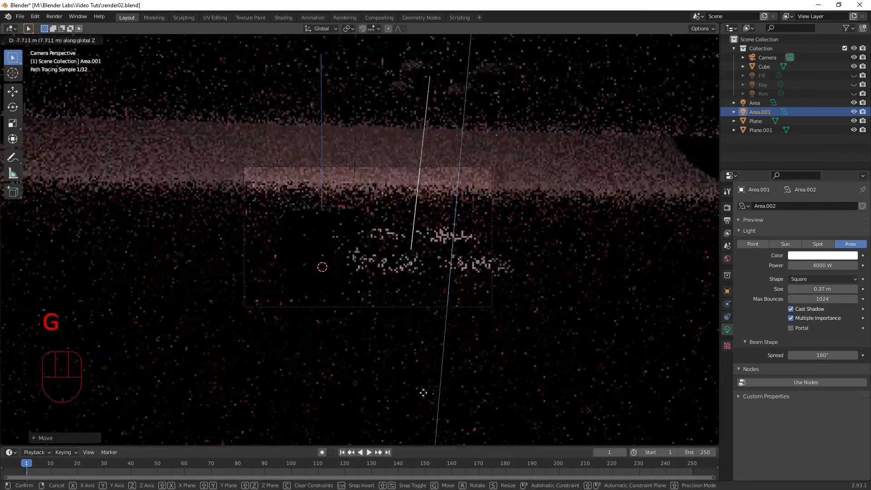
pyautogui.click(422, 397)
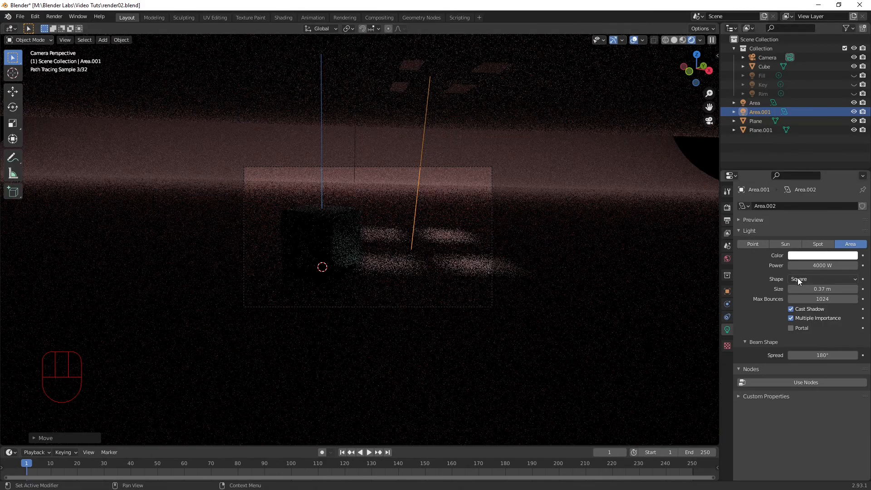
# Step: Set the Area.001 light's power to 6000 W and its size to 0.38 m
pyautogui.click(815, 265)
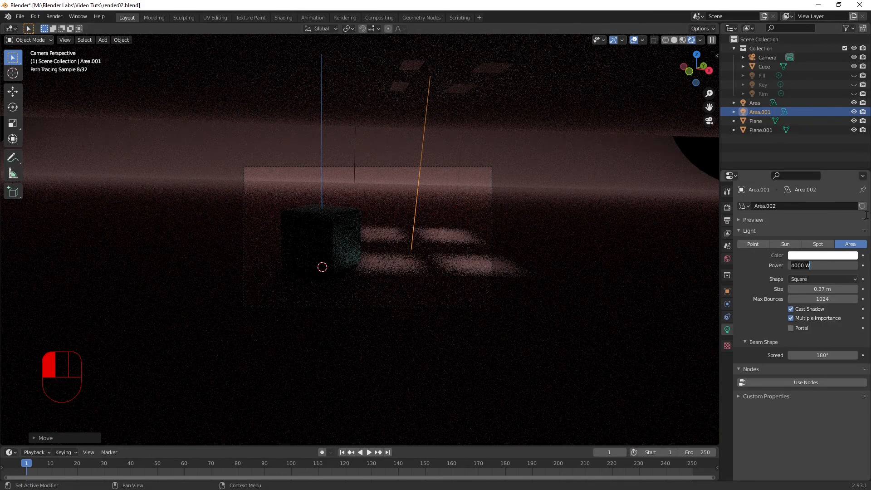
pyautogui.write('6000')
pyautogui.press('Return')
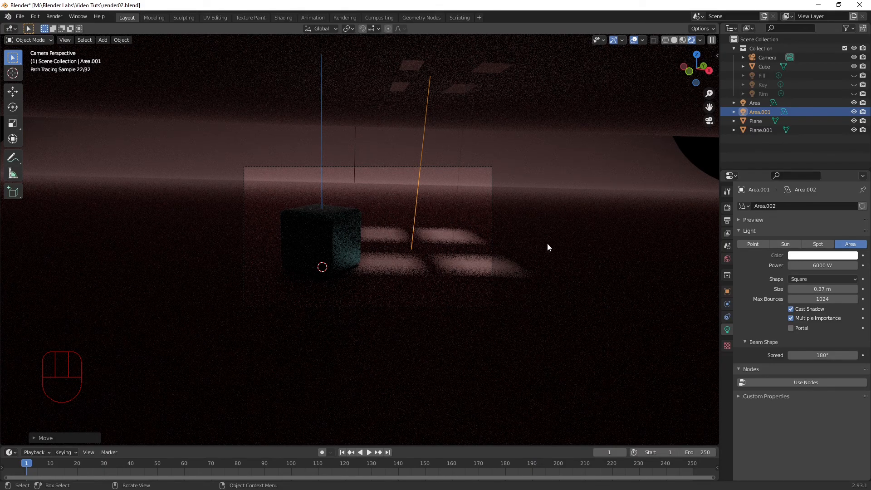
pyautogui.click(822, 289)
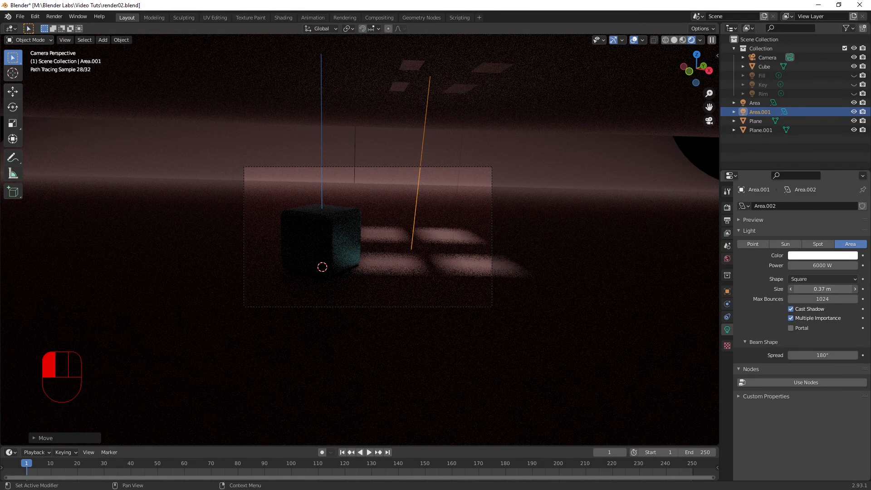
pyautogui.moveTo(822, 289); pyautogui.dragTo(819, 289)
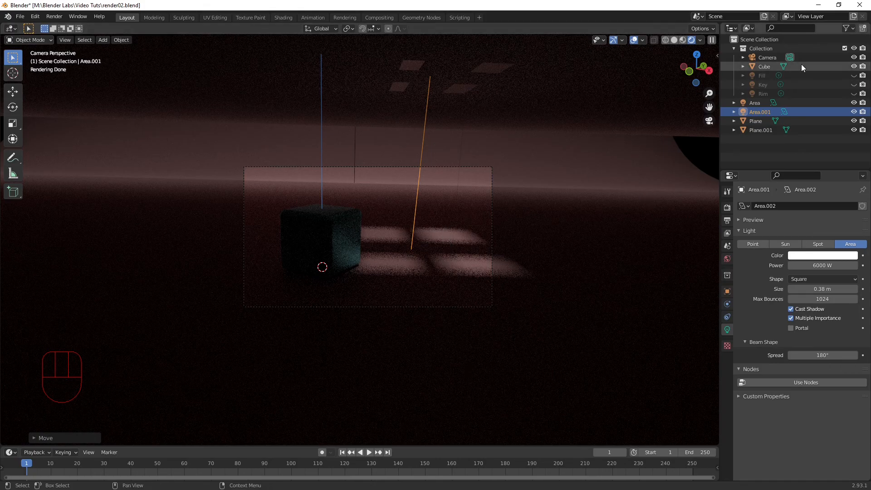
# Step: Show the Fill and Rim lights in the viewport, keeping the Key light hidden
pyautogui.click(853, 75)
pyautogui.click(854, 84)
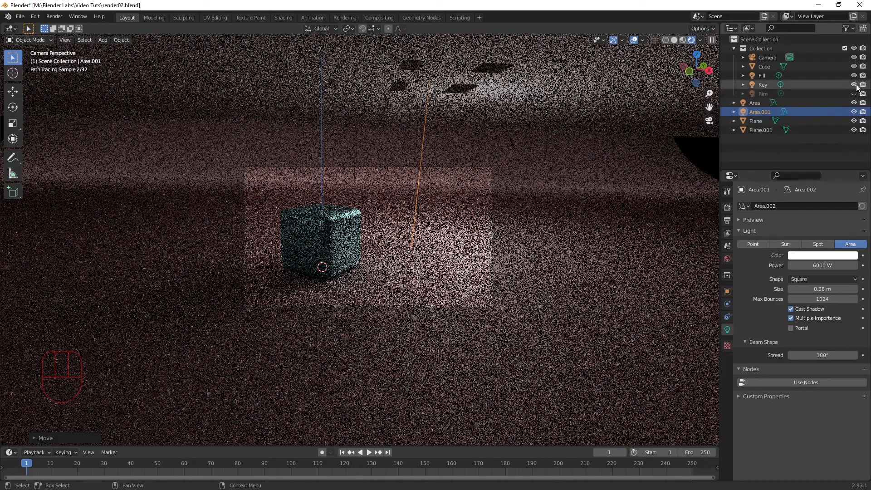
pyautogui.click(854, 84)
pyautogui.click(853, 94)
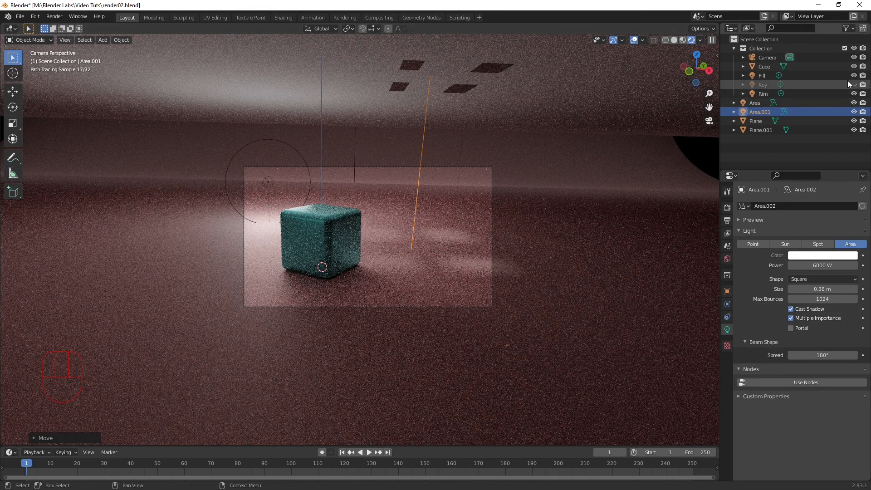
# Step: Set the power of the Rim light to 300 W and select the Area.001 light
pyautogui.click(766, 75)
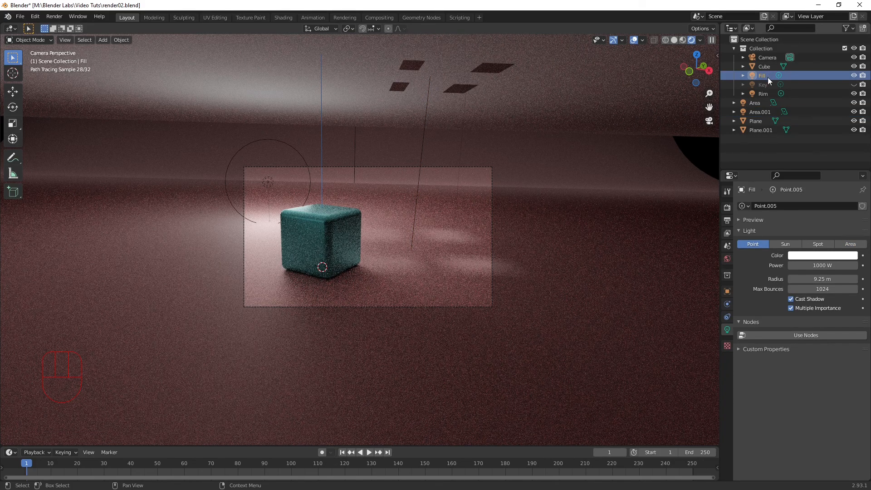
pyautogui.click(765, 91)
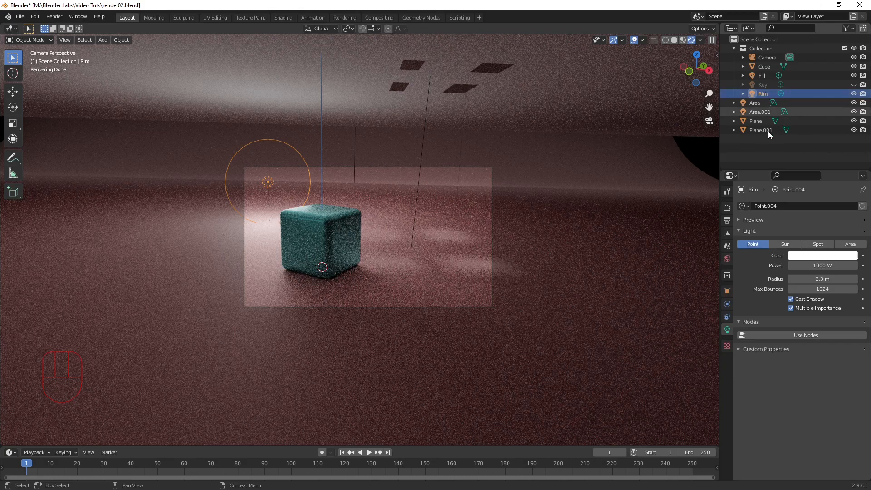
pyautogui.click(812, 266)
pyautogui.write('300')
pyautogui.press('Return')
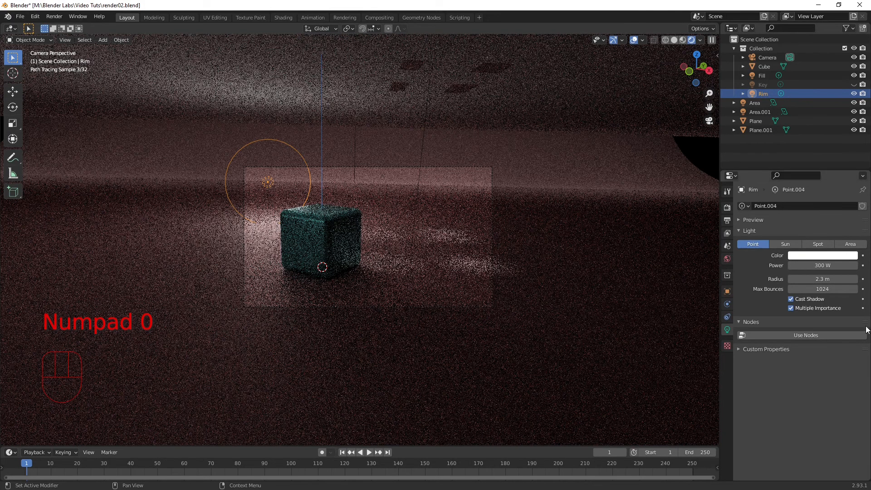
pyautogui.click(412, 254)
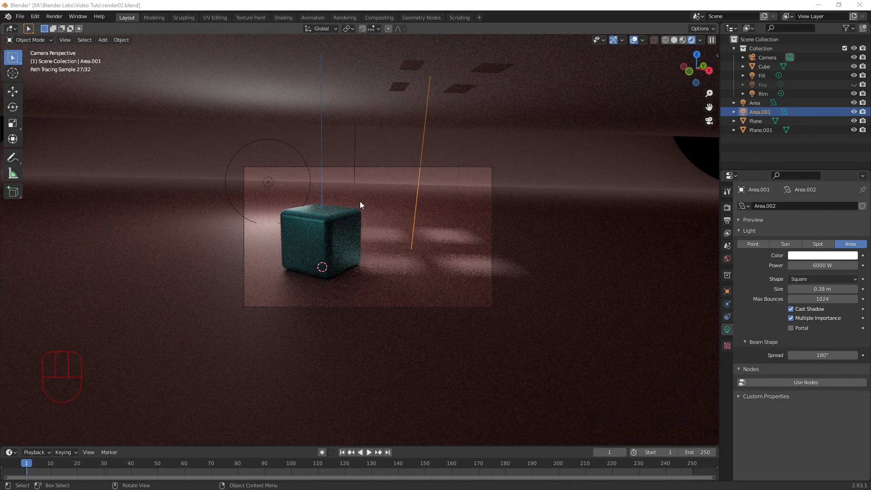
# Step: Show the Key light in the viewport with 59.1 W power, and set the Rim light's power to 294.2 W
pyautogui.click(854, 84)
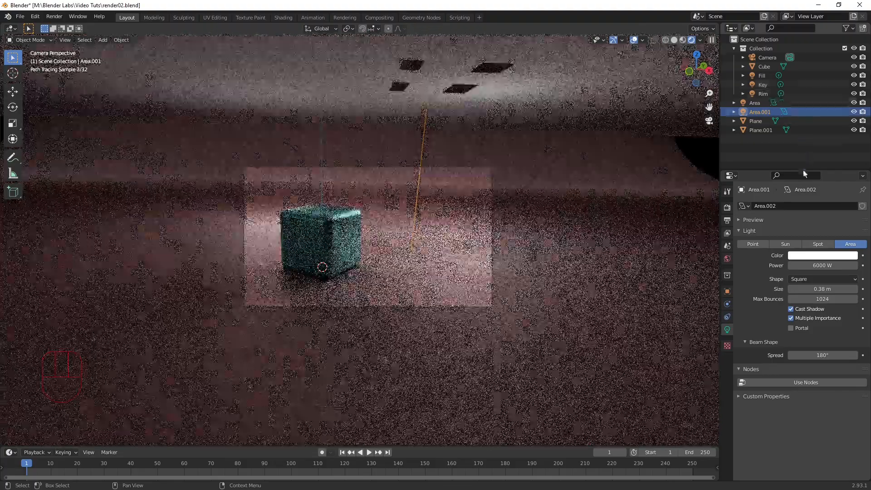
pyautogui.click(766, 85)
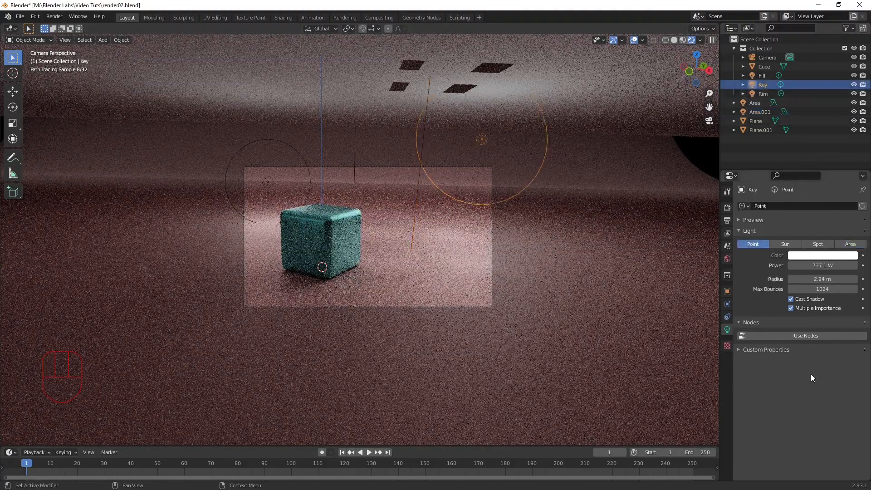
pyautogui.moveTo(834, 264); pyautogui.dragTo(802, 264)
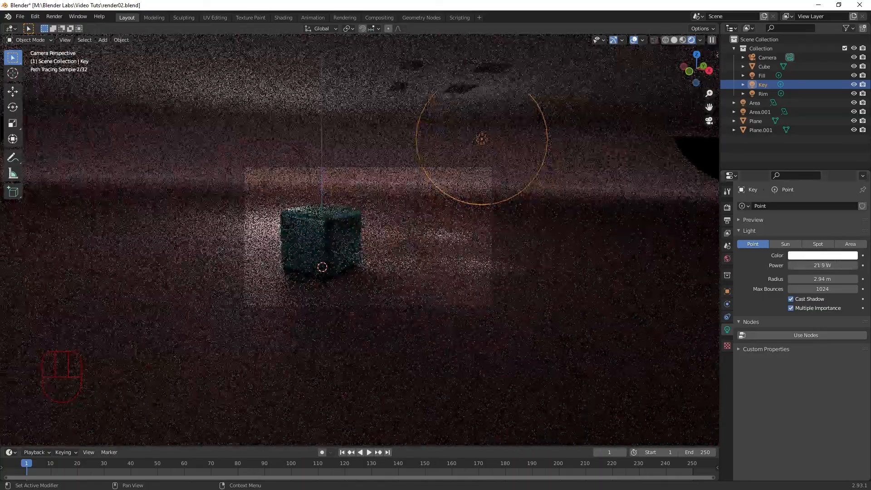
pyautogui.click(804, 271)
pyautogui.moveTo(805, 267); pyautogui.dragTo(823, 266)
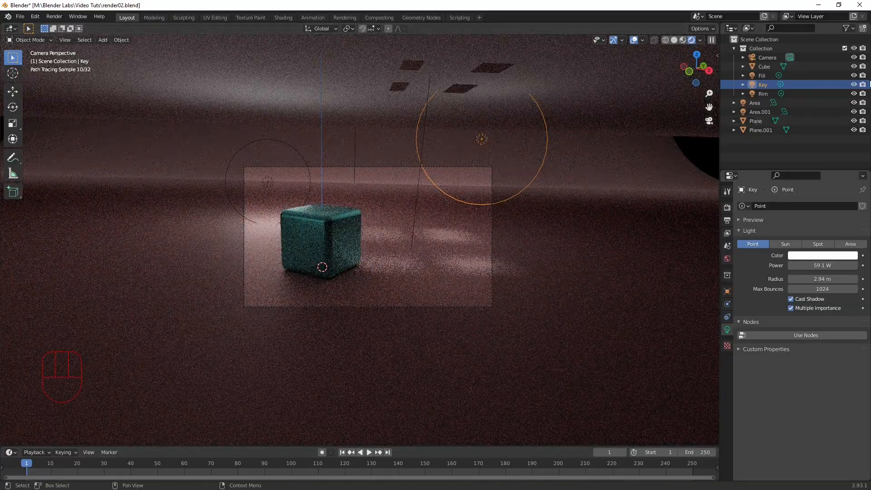
pyautogui.click(812, 92)
pyautogui.moveTo(812, 266); pyautogui.dragTo(810, 266)
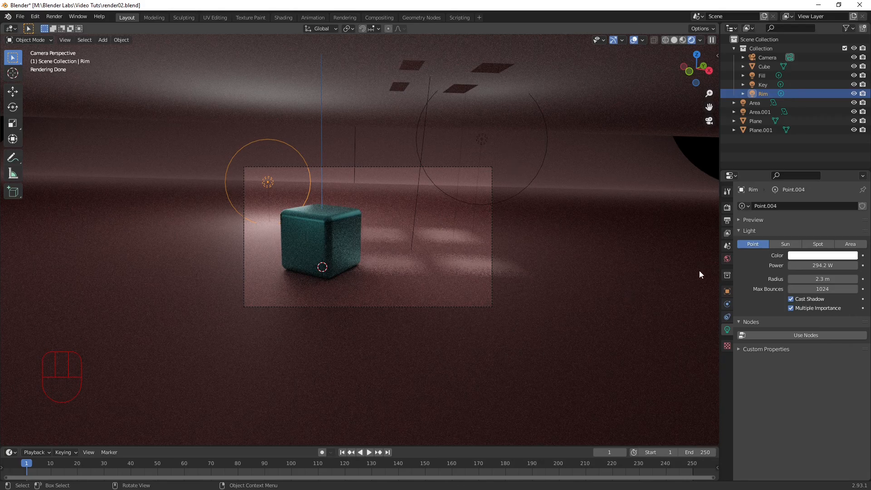
# Step: Brighten the world background color to white and set its strength to 0.300
pyautogui.click(727, 259)
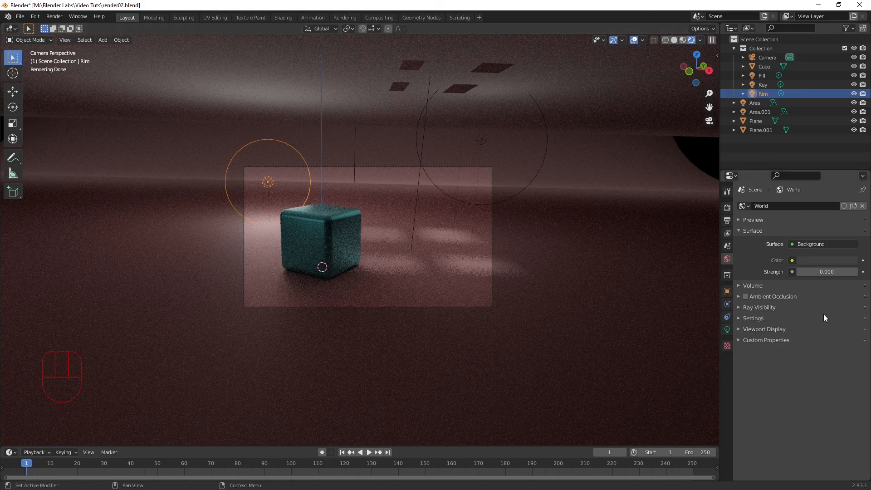
pyautogui.click(812, 272)
pyautogui.moveTo(812, 272); pyautogui.dragTo(849, 271)
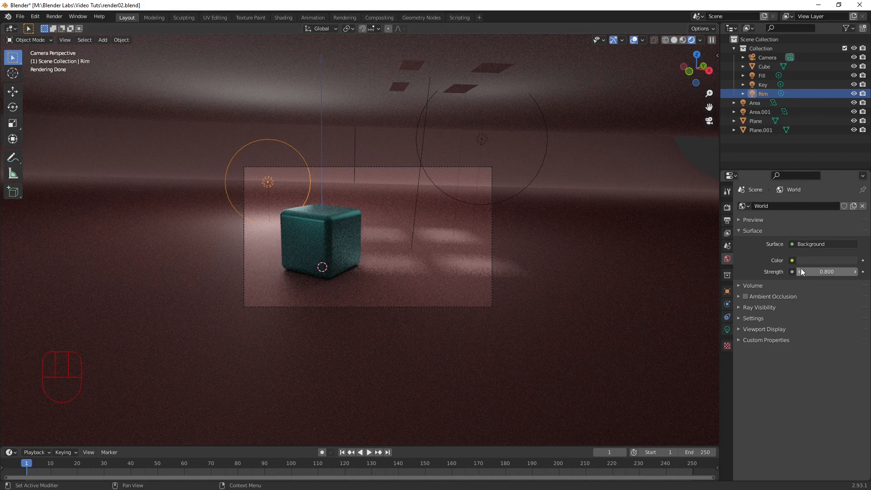
pyautogui.click(812, 260)
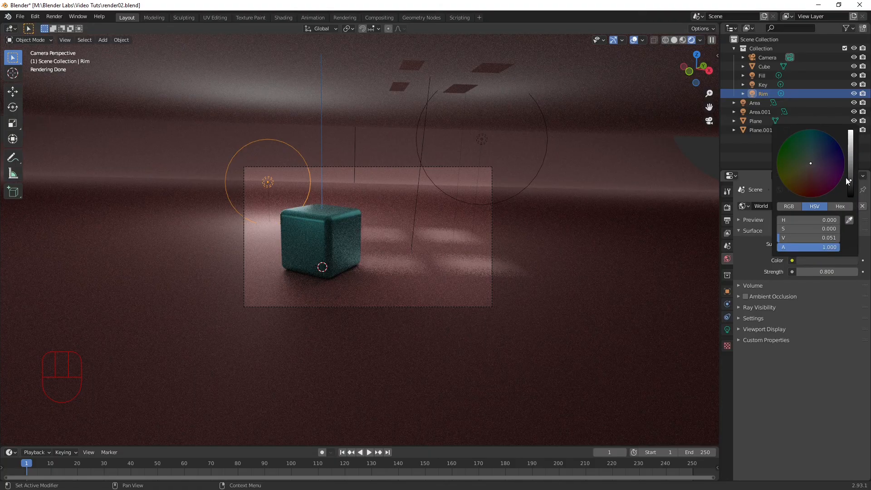
pyautogui.moveTo(847, 180); pyautogui.dragTo(850, 132)
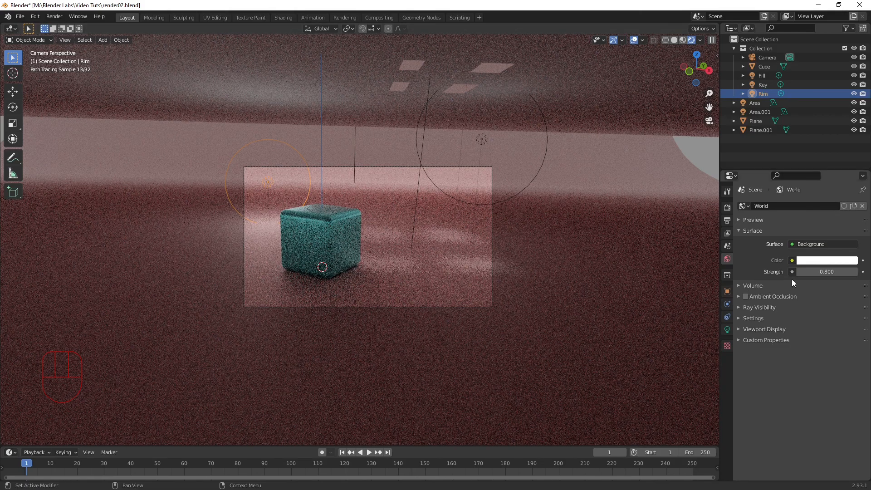
pyautogui.click(828, 270)
pyautogui.moveTo(829, 270); pyautogui.dragTo(803, 271)
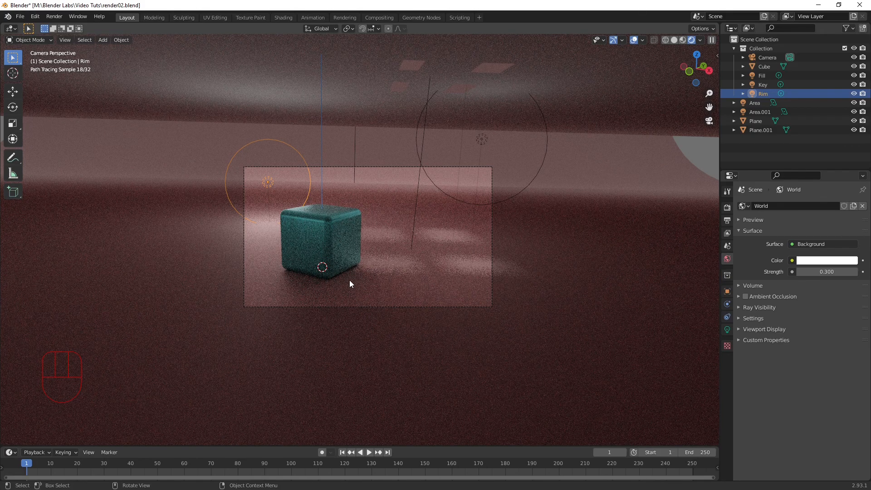
# Step: Open the cube's material in the Shading workspace and switch its viewport to rendered shading
pyautogui.click(304, 250)
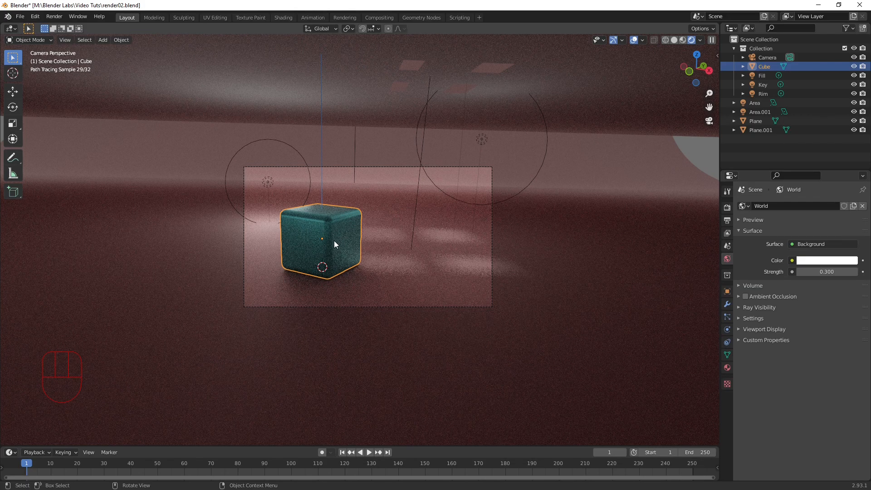
pyautogui.click(282, 16)
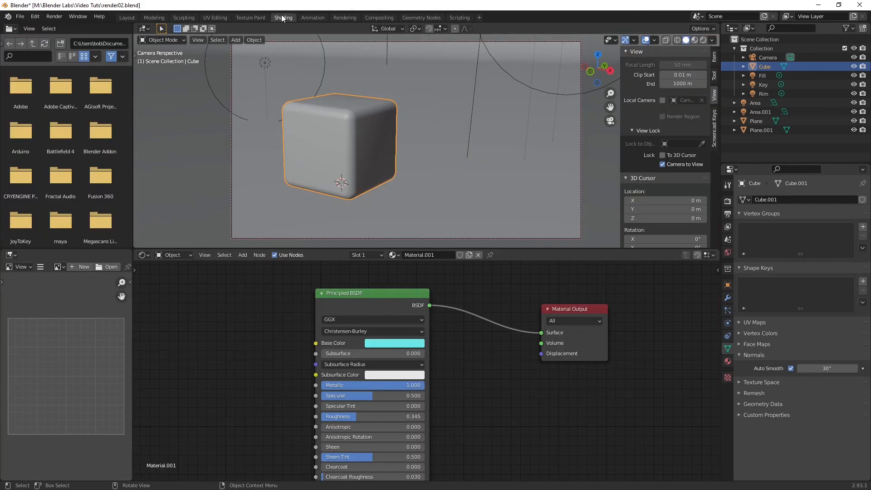
pyautogui.click(702, 40)
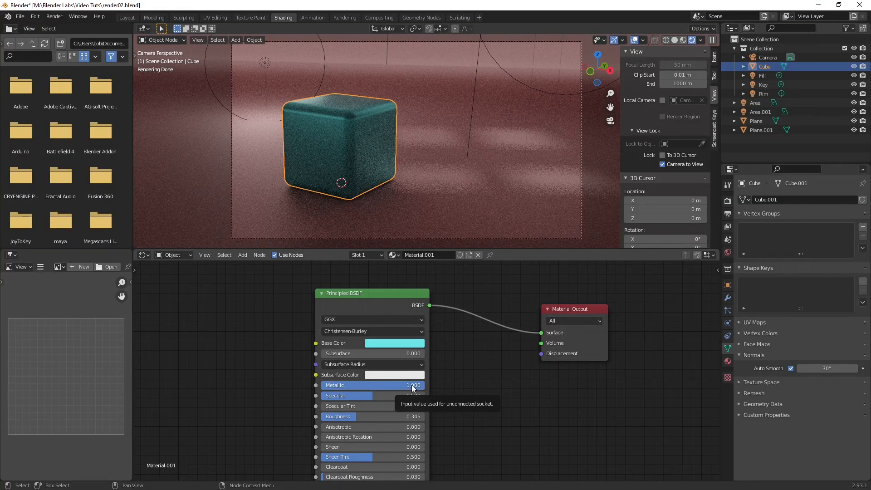
# Step: Set the cube material's Metallic to 0.573 and Roughness to 0.495
pyautogui.moveTo(415, 389); pyautogui.dragTo(375, 398)
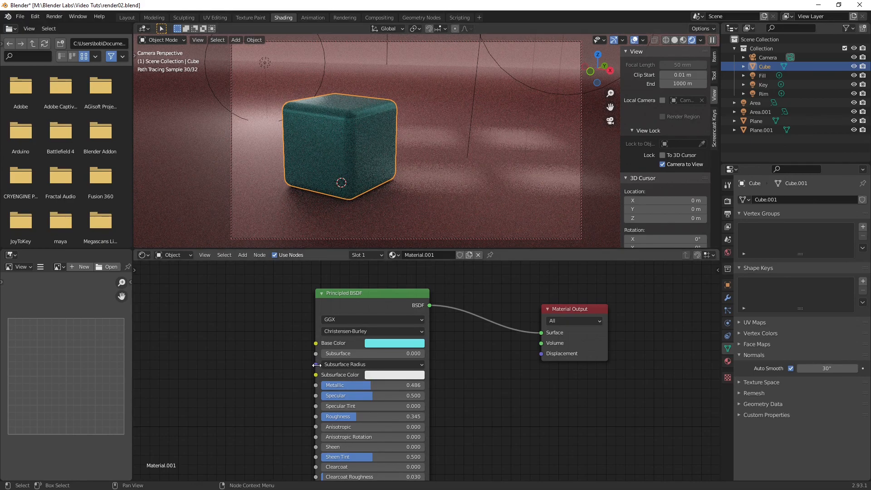
pyautogui.moveTo(356, 417); pyautogui.dragTo(375, 419)
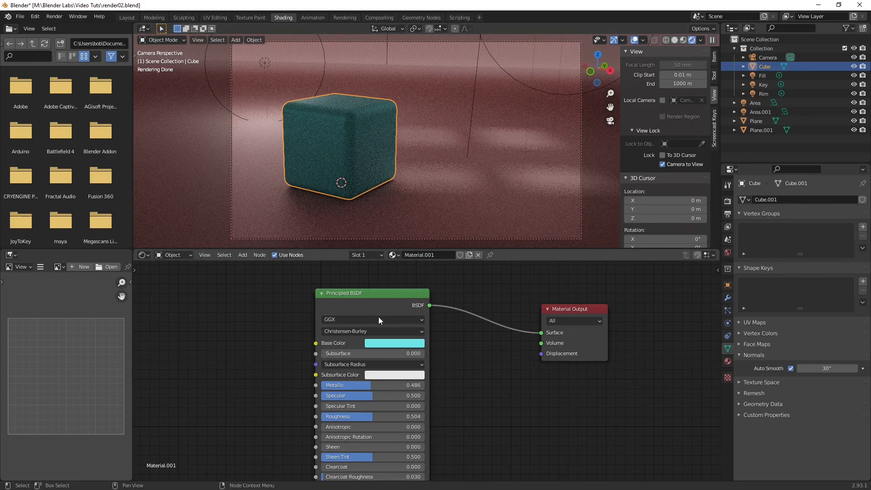
pyautogui.moveTo(368, 386); pyautogui.dragTo(380, 385)
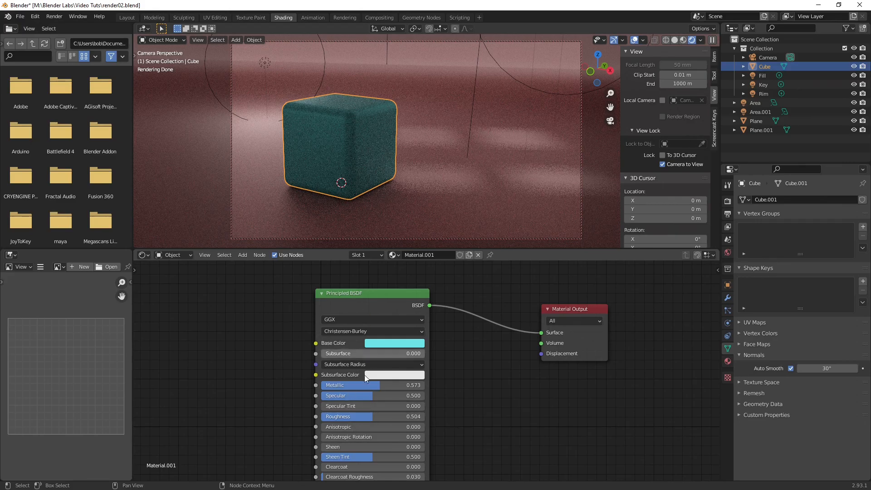
pyautogui.moveTo(368, 416)
pyautogui.mouseDown()
pyautogui.moveTo(348, 417)
pyautogui.moveTo(372, 416)
pyautogui.mouseUp()
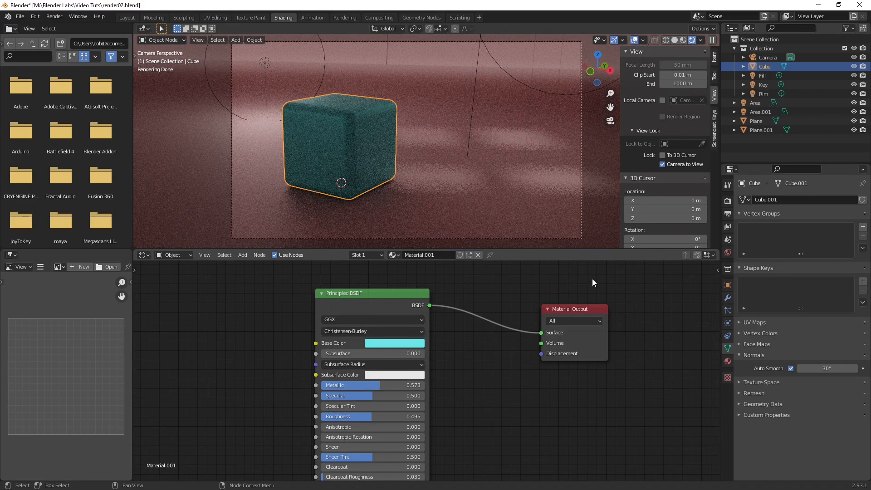
# Step: Switch to the Rendering workspace and render the current frame from the camera
pyautogui.click(348, 17)
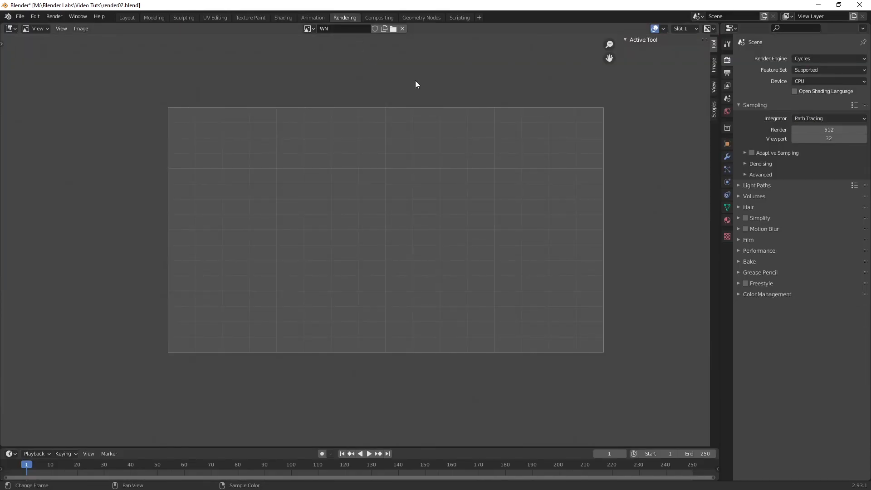
pyautogui.press('F12')
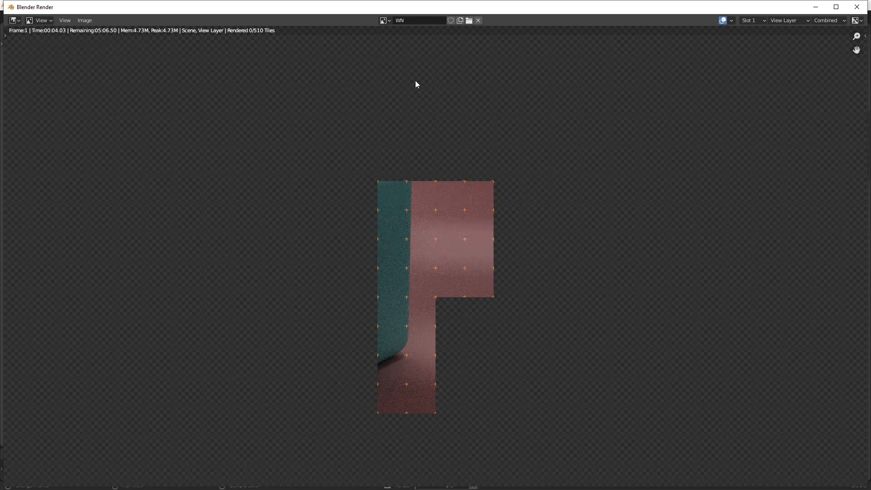